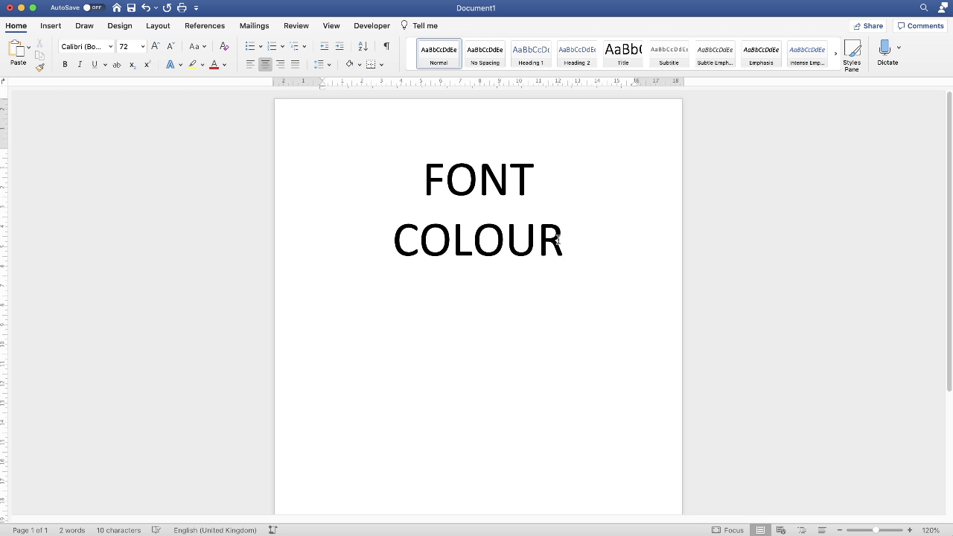
Select the word COLOUR and set its font colour to the standard green
left_click_drag(563, 242, 398, 242)
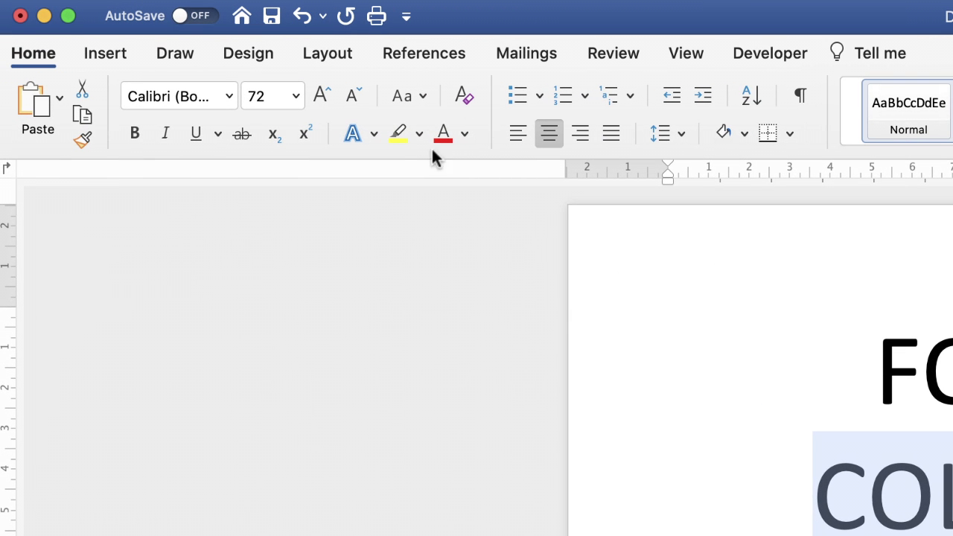
left_click(465, 134)
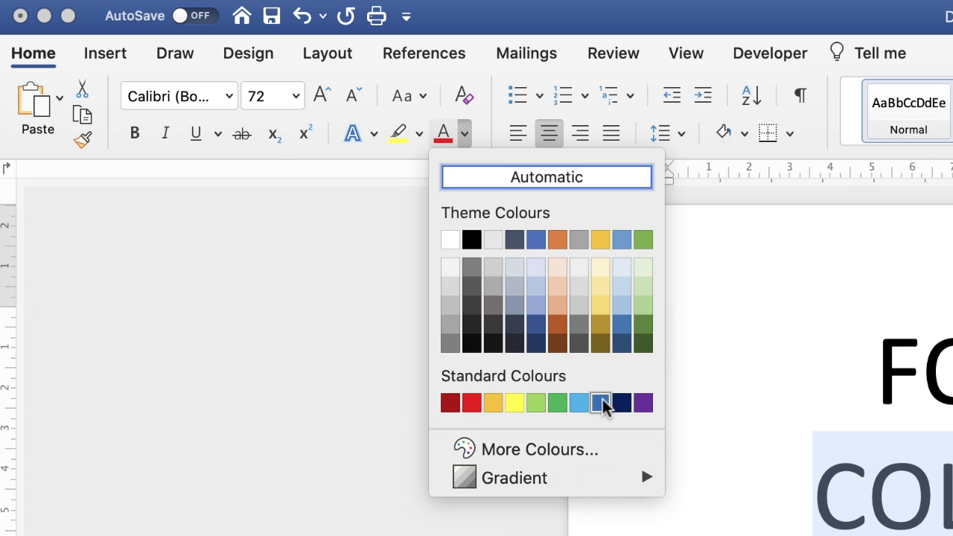
left_click(558, 403)
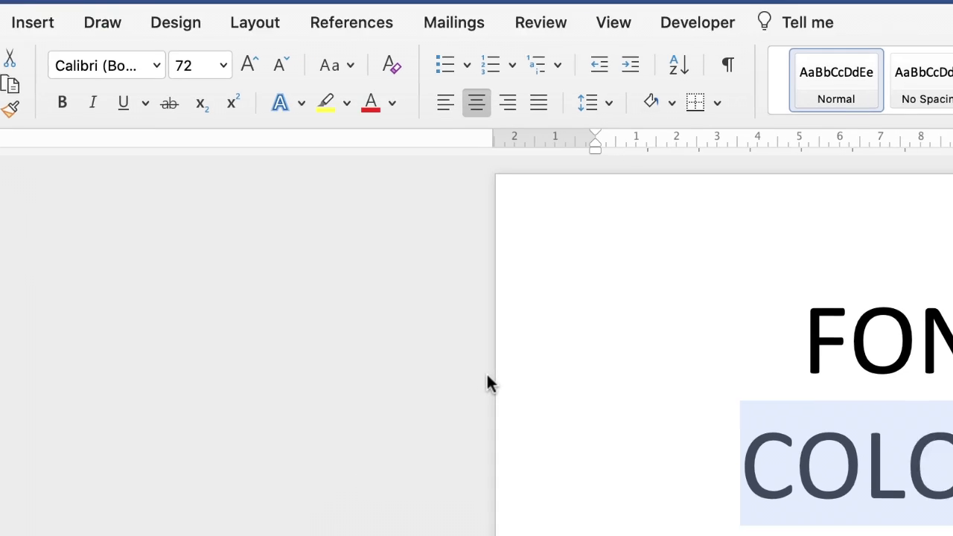
left_click(585, 410)
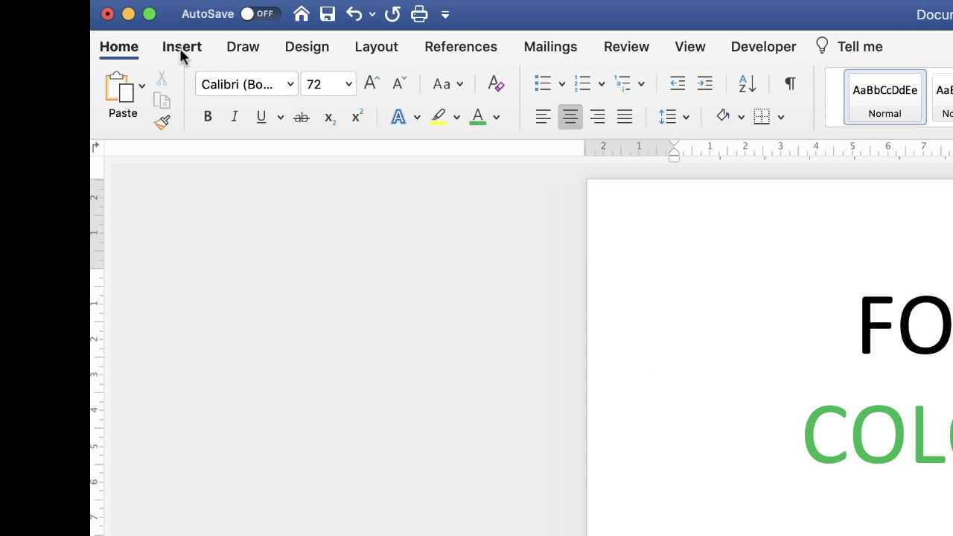
Insert the palette picture from the screenshot file ending in 14.23.53 in the You Tube Demo folder
left_click(182, 49)
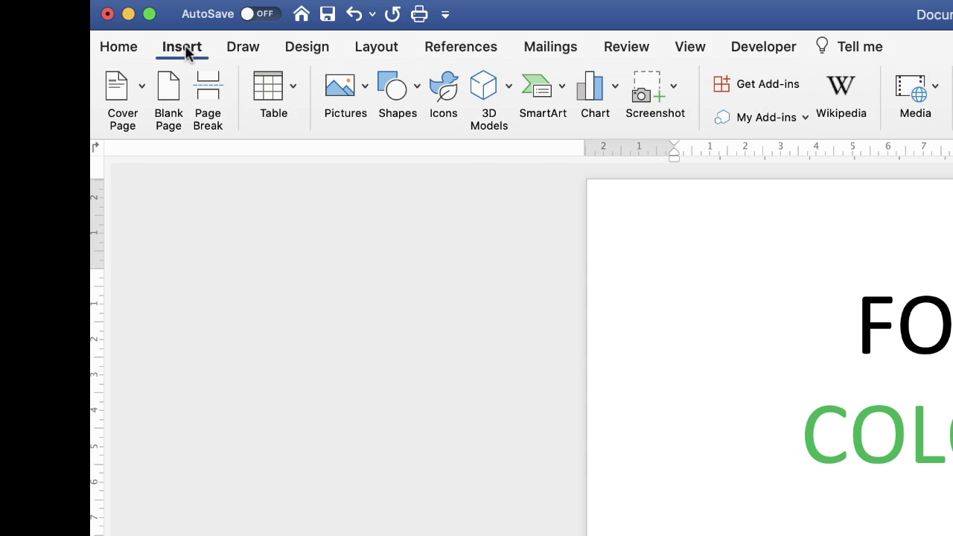
left_click(365, 90)
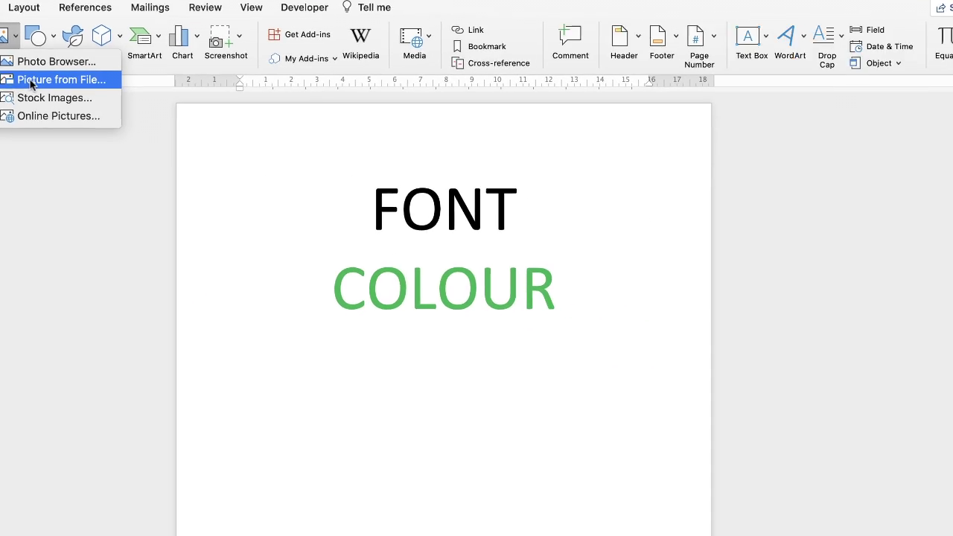
left_click(31, 81)
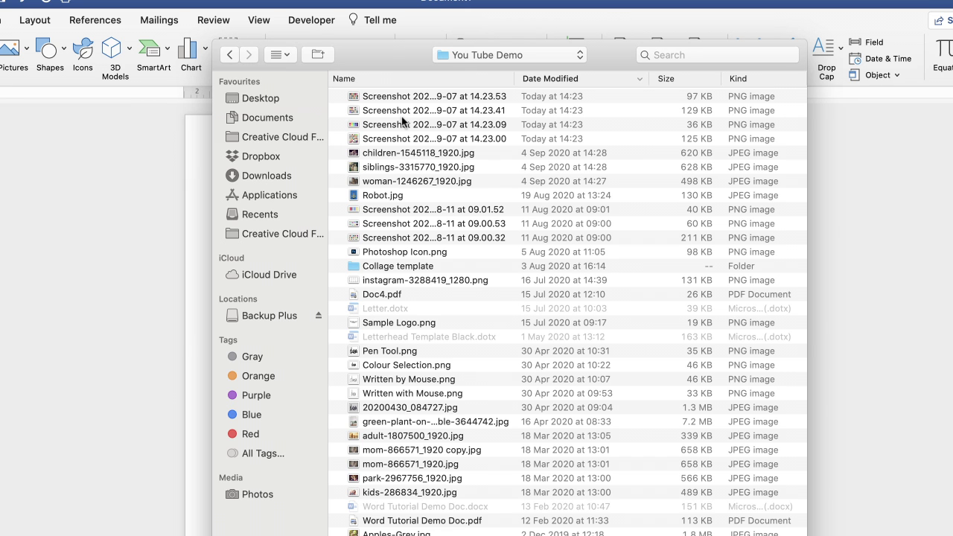
left_click(355, 96)
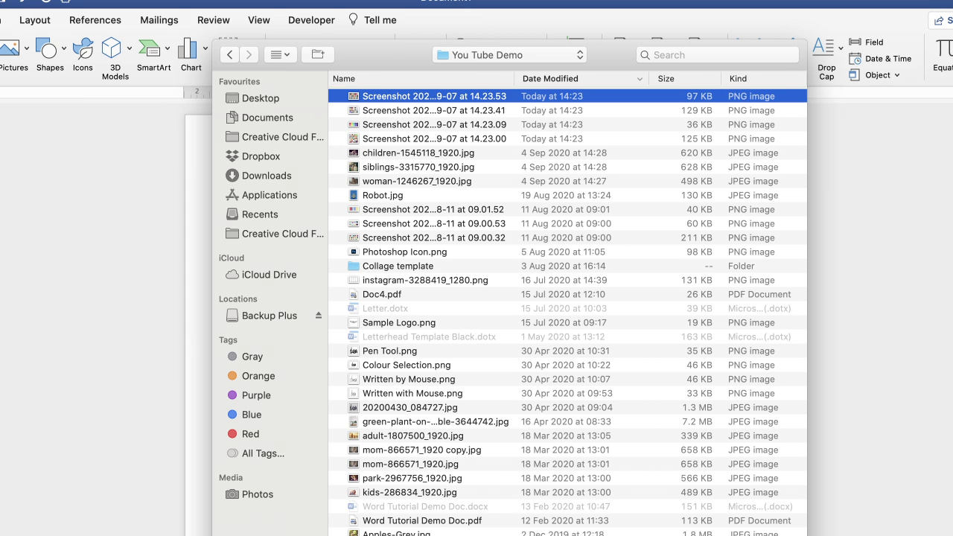
key("Return")
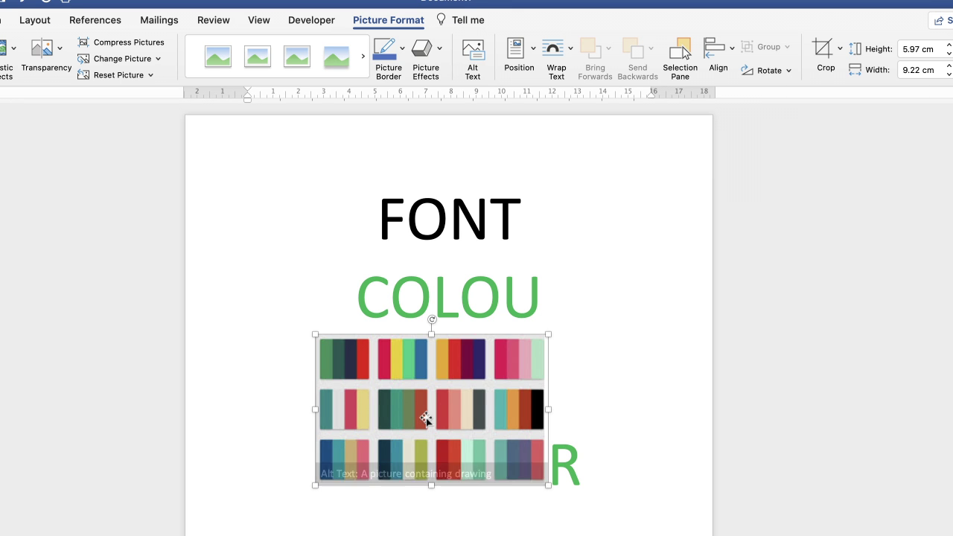
Set the palette picture's text wrapping to In Front of Text and move it further below the word COLOUR
mouse_move(427, 393)
left_mouse_down()
mouse_move(482, 381)
mouse_move(426, 402)
left_mouse_up()
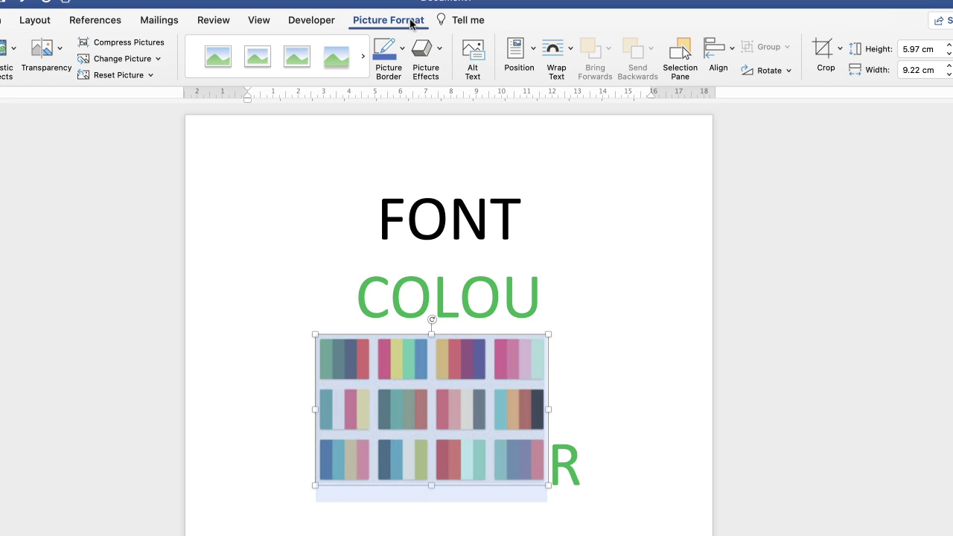
left_click(571, 50)
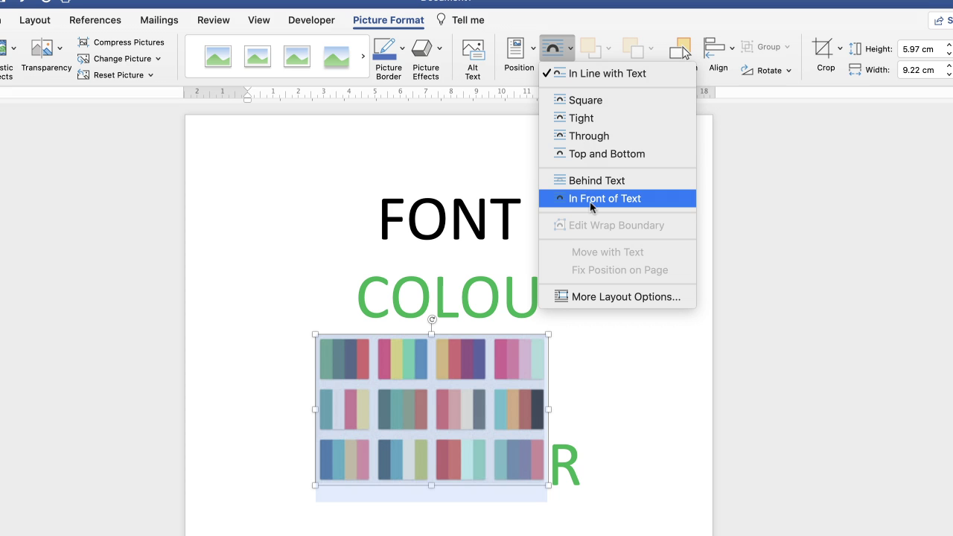
left_click(617, 199)
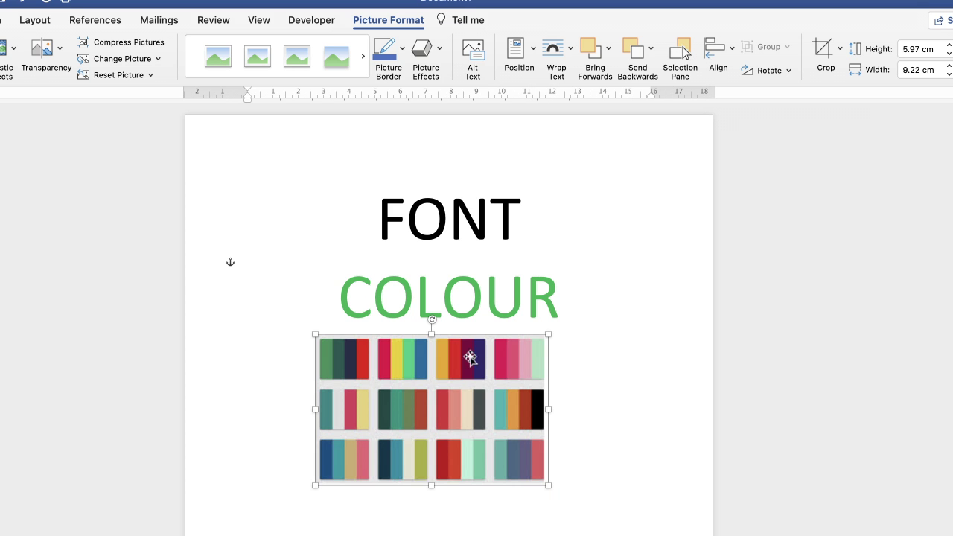
left_click_drag(417, 422, 439, 447)
Open the custom font colours for the word COLOUR and sample the light green from the picture's second swatch group
left_click(557, 298)
left_click_drag(557, 298, 346, 304)
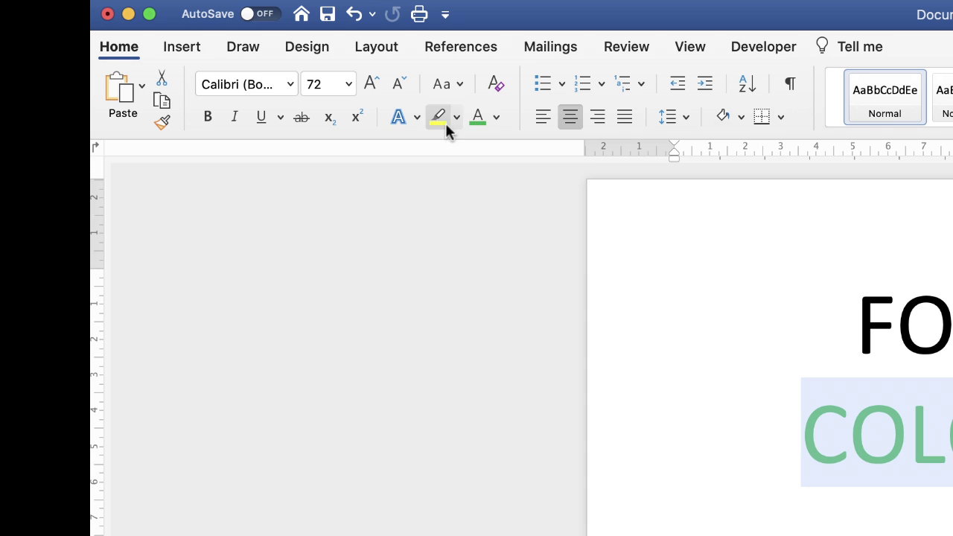
left_click(497, 117)
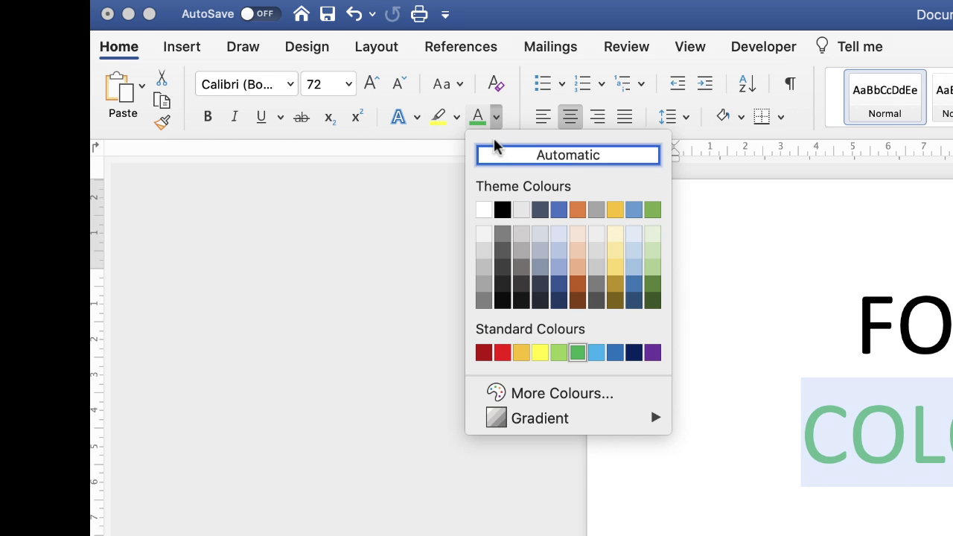
left_click(558, 394)
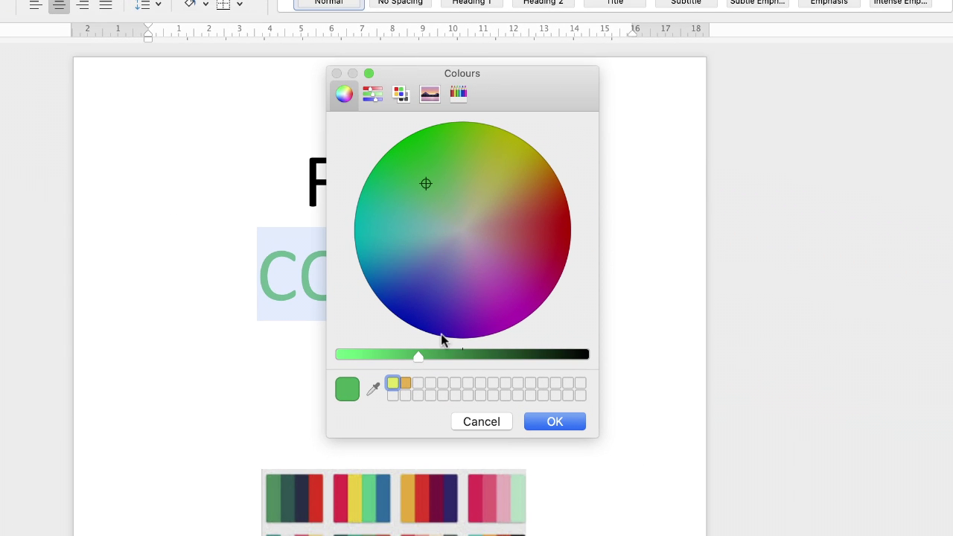
left_click(373, 391)
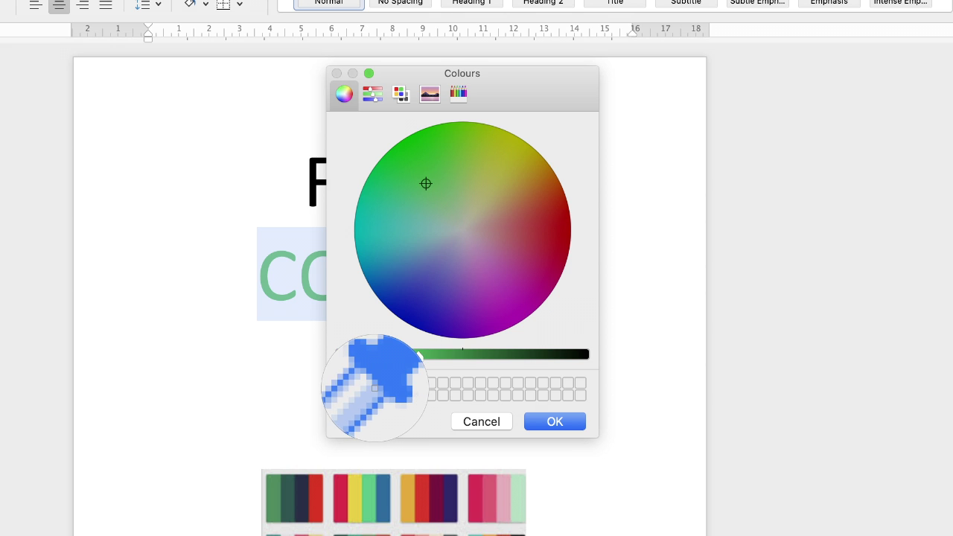
left_click(368, 489)
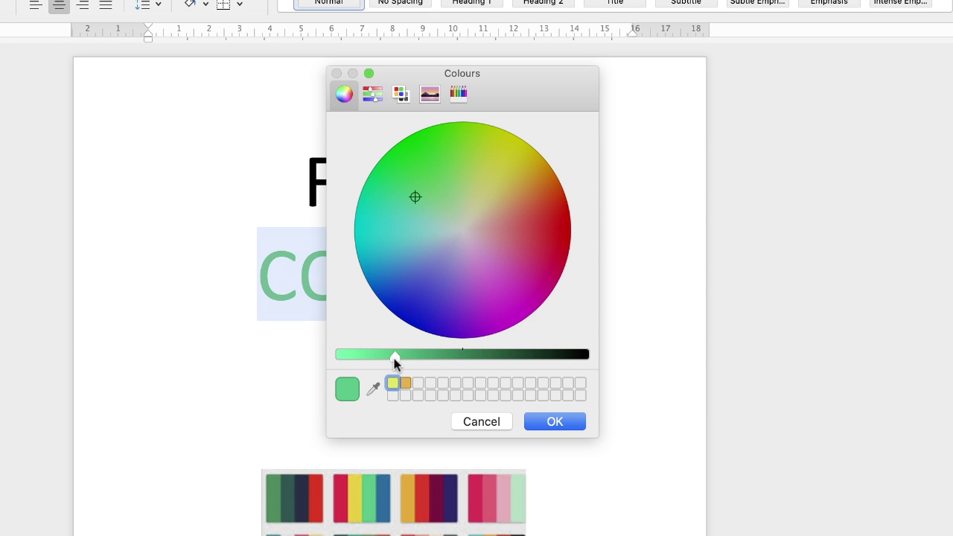
Try a brighter shade of the sampled green, and resample the picture's light green as the font colour of COLOUR
mouse_move(395, 358)
left_mouse_down()
mouse_move(507, 360)
mouse_move(347, 362)
mouse_move(419, 362)
mouse_move(382, 361)
left_mouse_up()
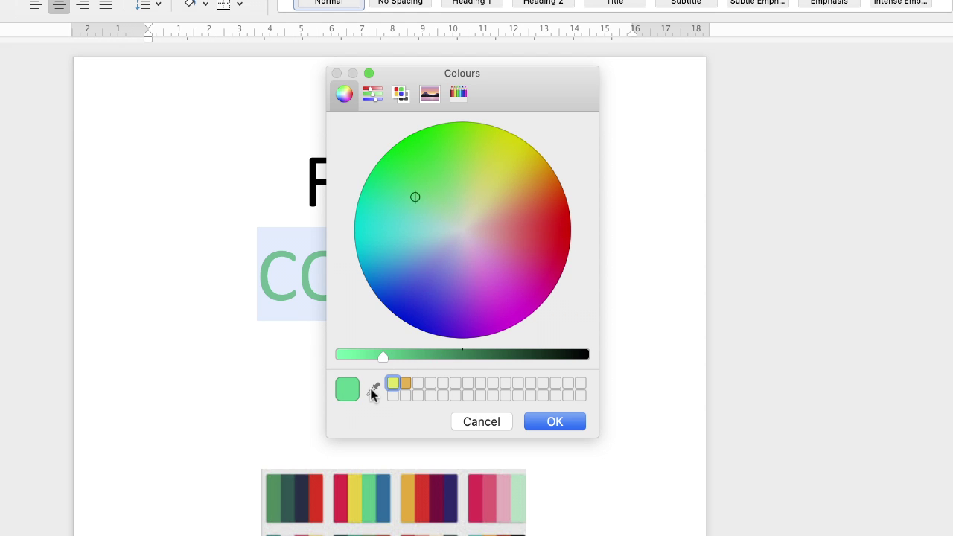
left_click(373, 388)
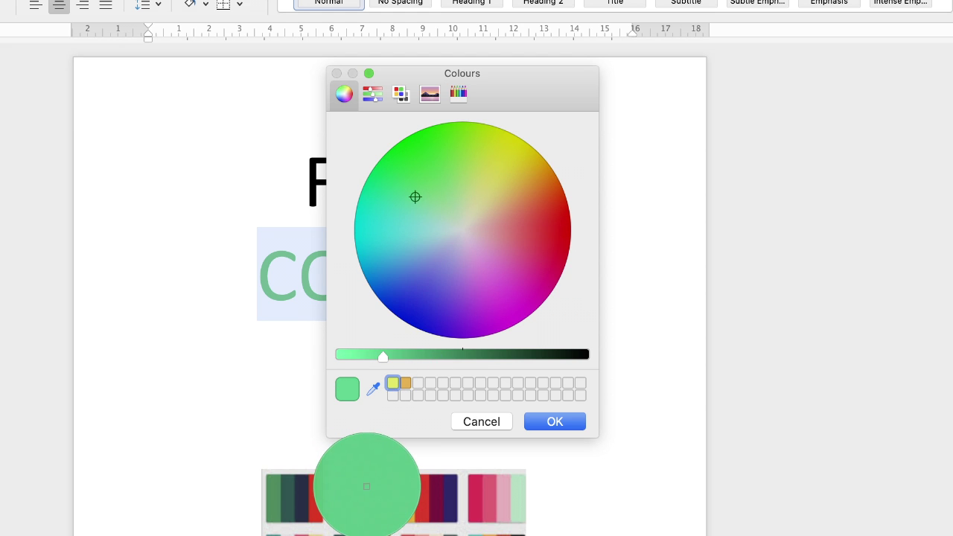
left_click(367, 489)
left_click(551, 421)
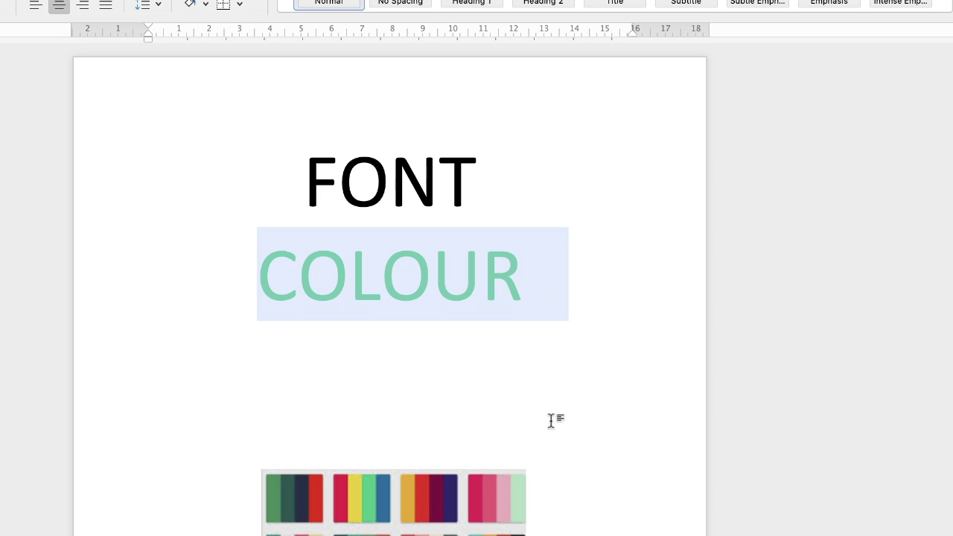
left_click(402, 350)
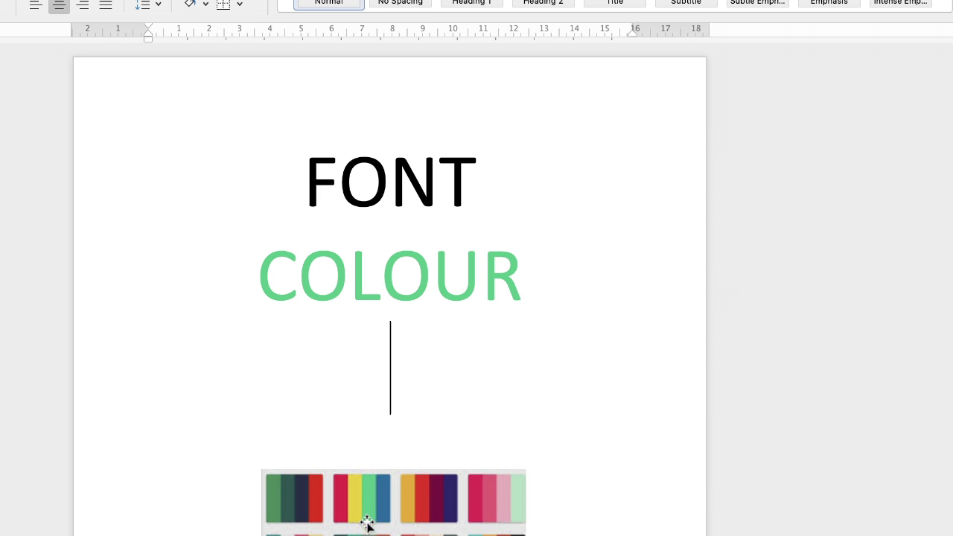
Recolour the word FONT with the crimson sampled from the picture's second swatch group, after trying its yellow
left_click_drag(465, 194, 319, 192)
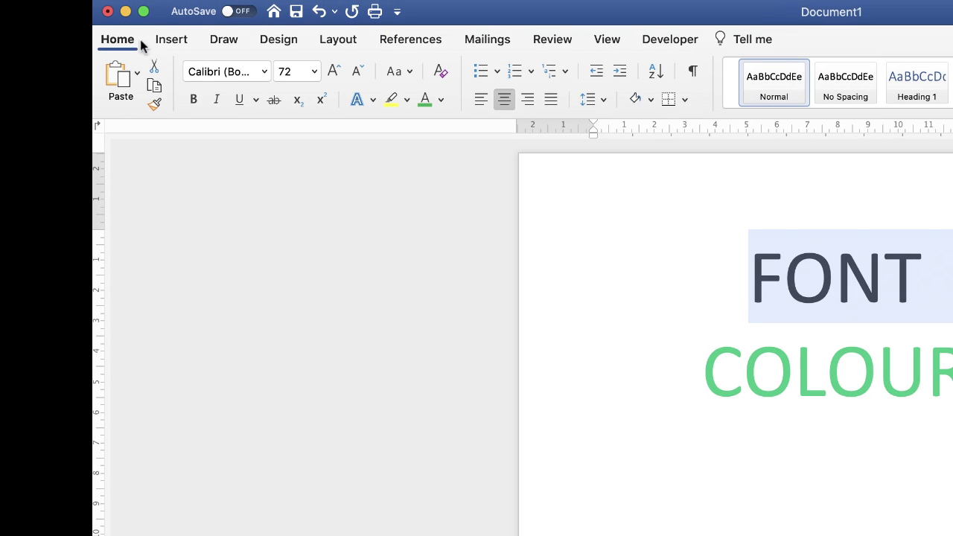
left_click(441, 99)
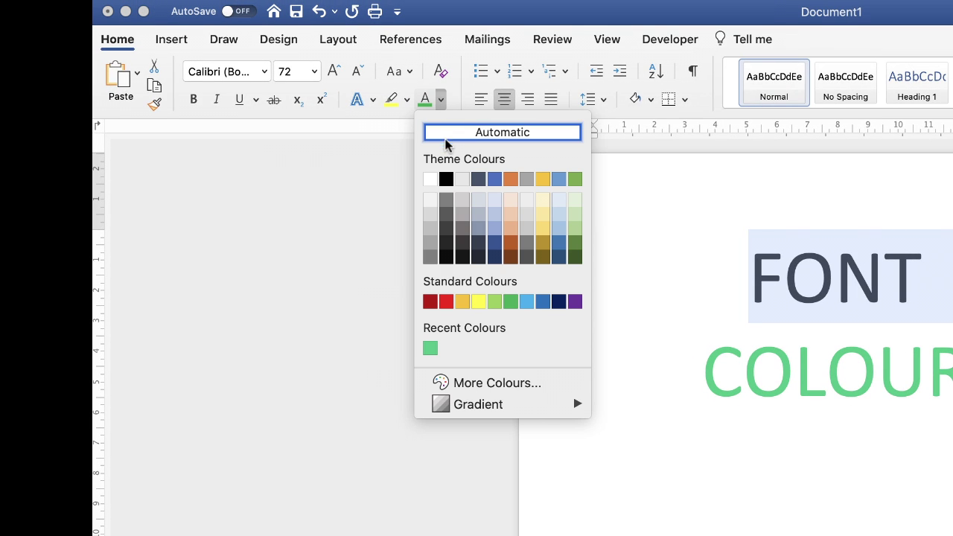
left_click(487, 382)
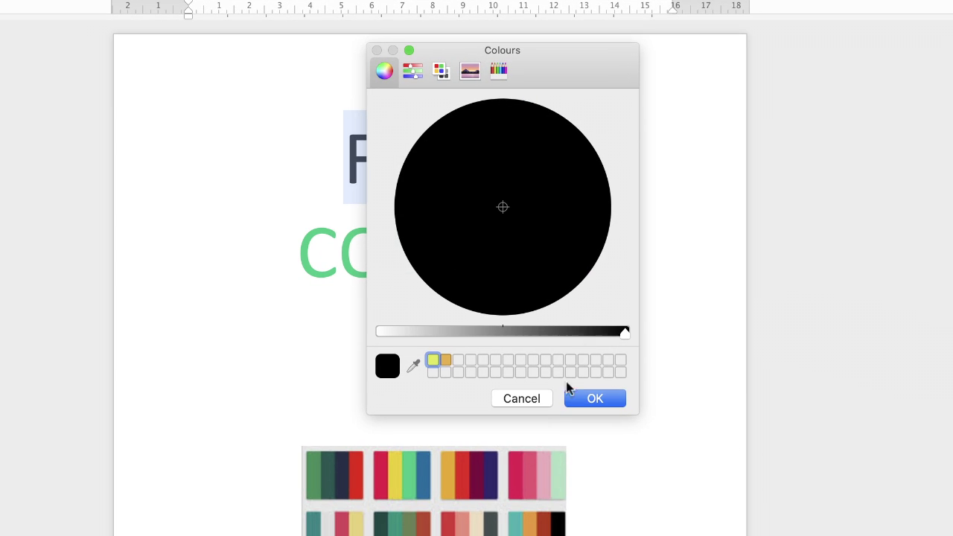
left_click(414, 368)
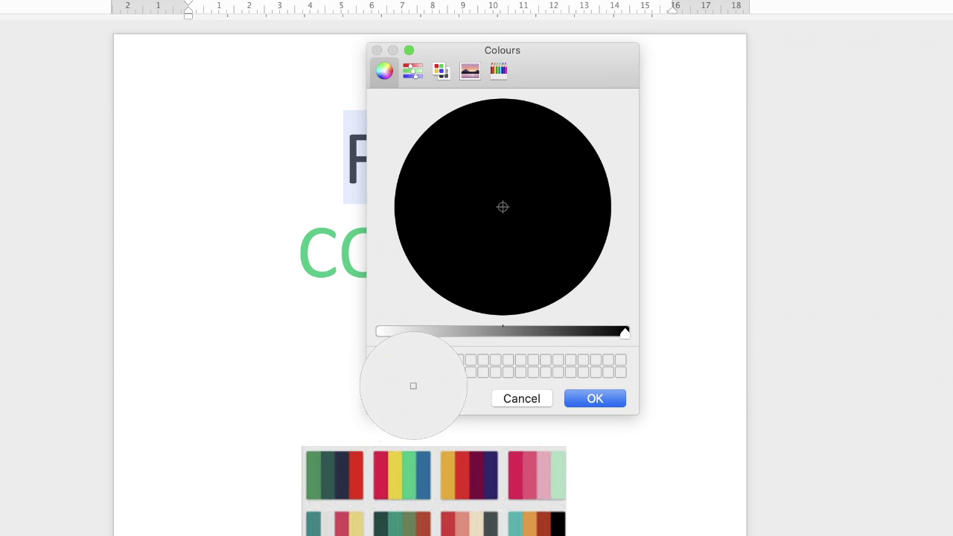
left_click(393, 468)
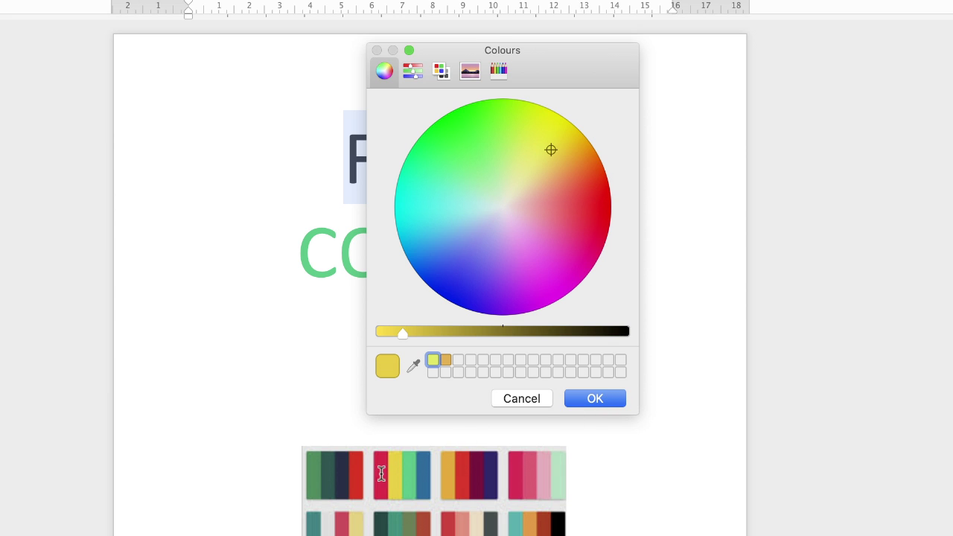
left_click(414, 363)
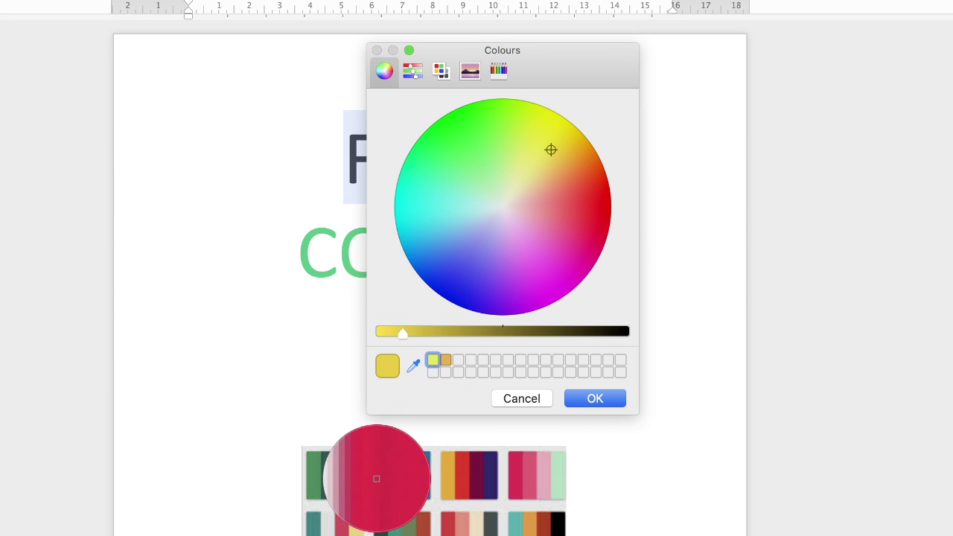
left_click(379, 478)
left_click(601, 400)
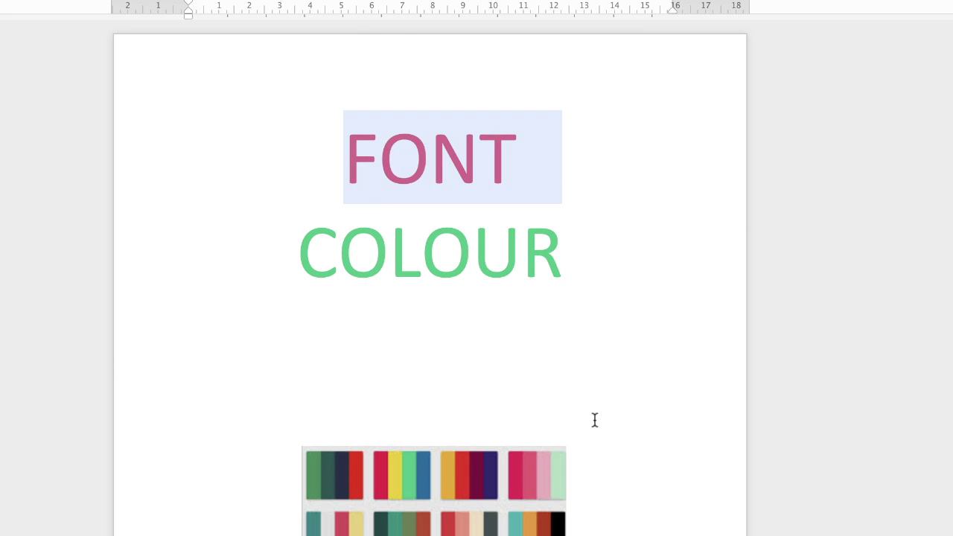
left_click(481, 333)
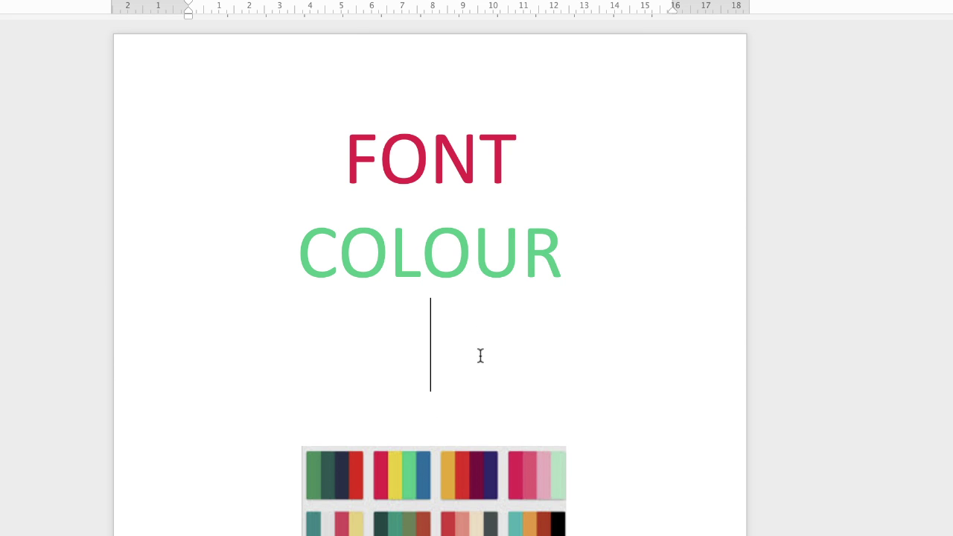
Move the palette picture further down the page to make space below the word COLOUR
left_click(432, 532)
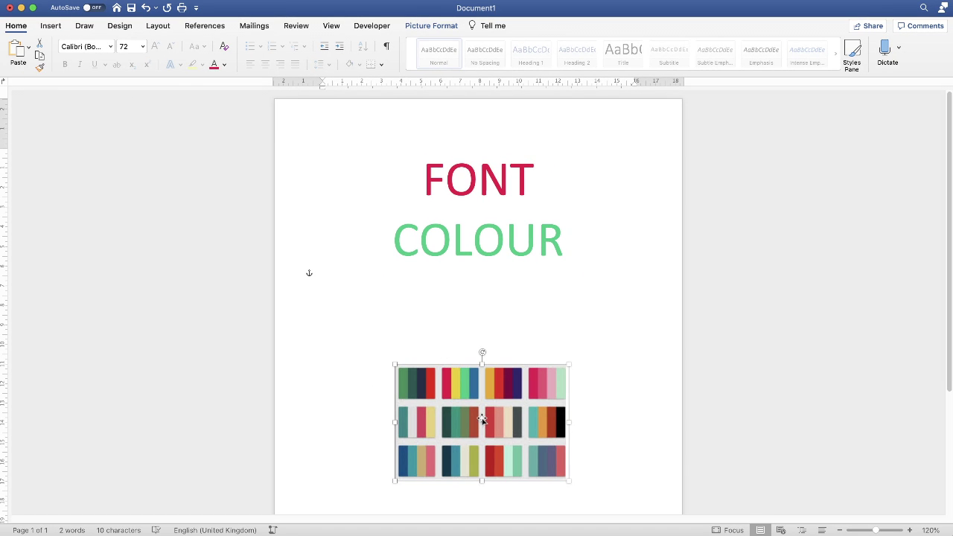
left_click_drag(482, 420, 484, 455)
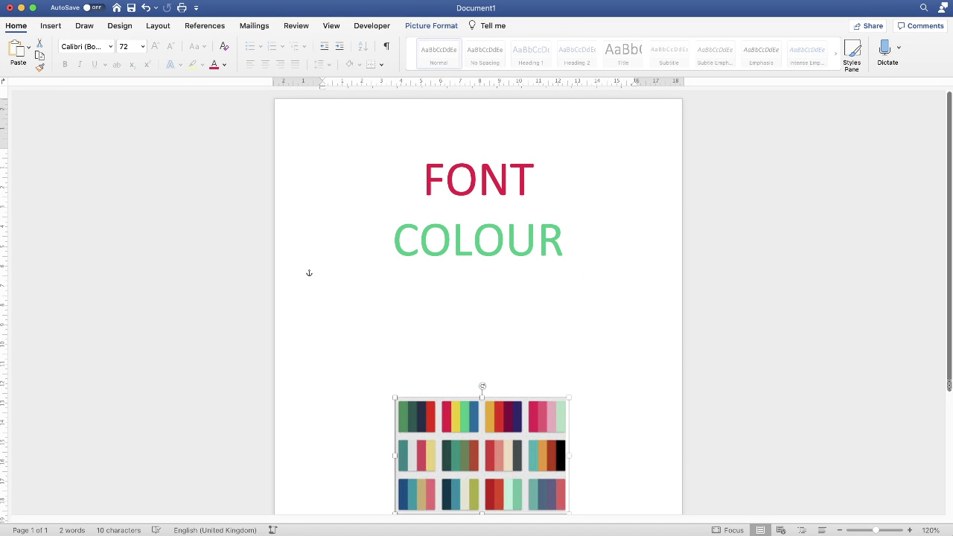
scroll(664, 406, "down", 3)
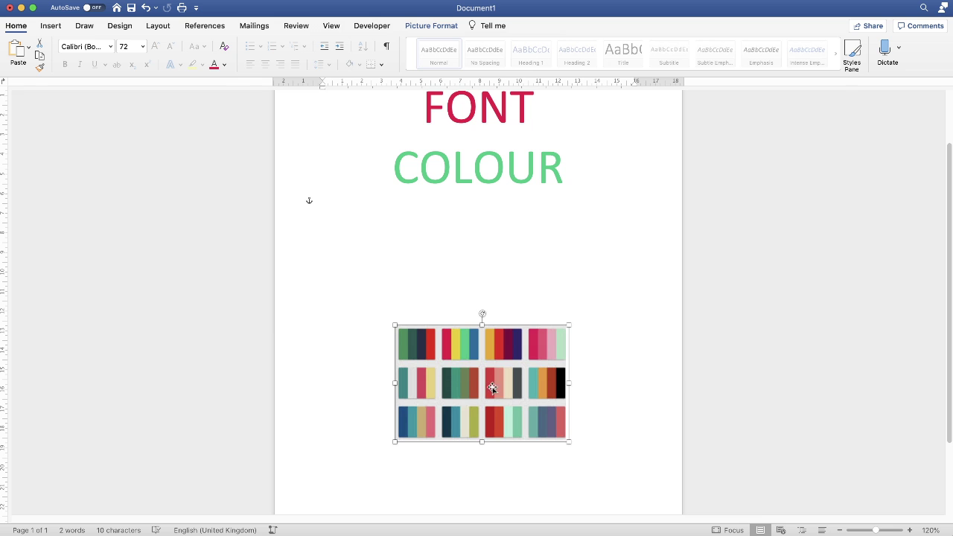
left_click_drag(487, 369, 490, 432)
Insert a WordArt in the light orange fill with orange outline style below the word COLOUR, and enlarge its box
left_click(445, 205)
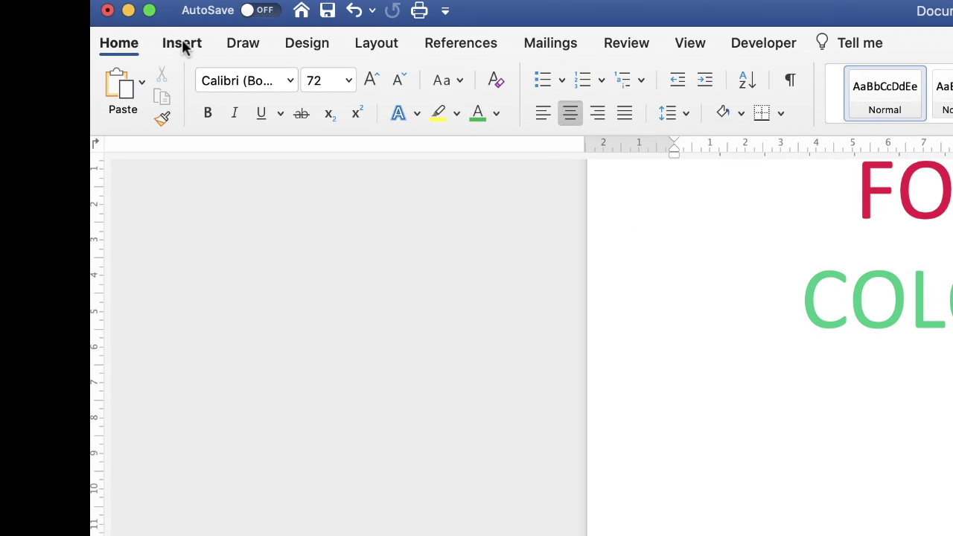
left_click(183, 44)
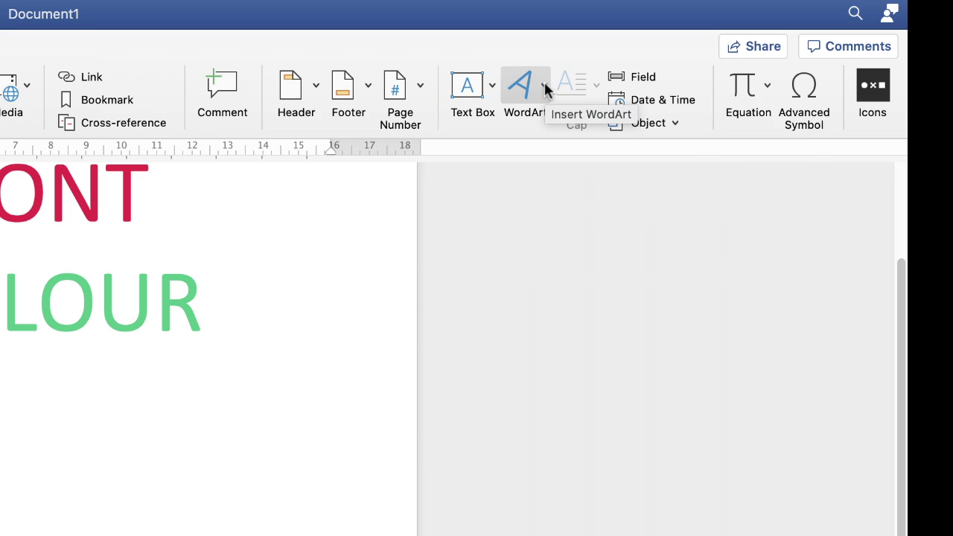
left_click(544, 85)
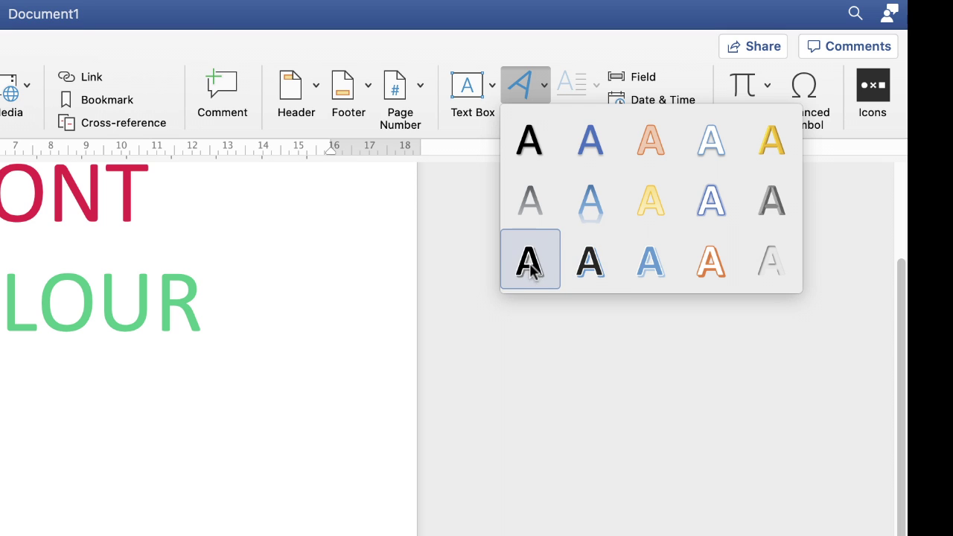
left_click(650, 141)
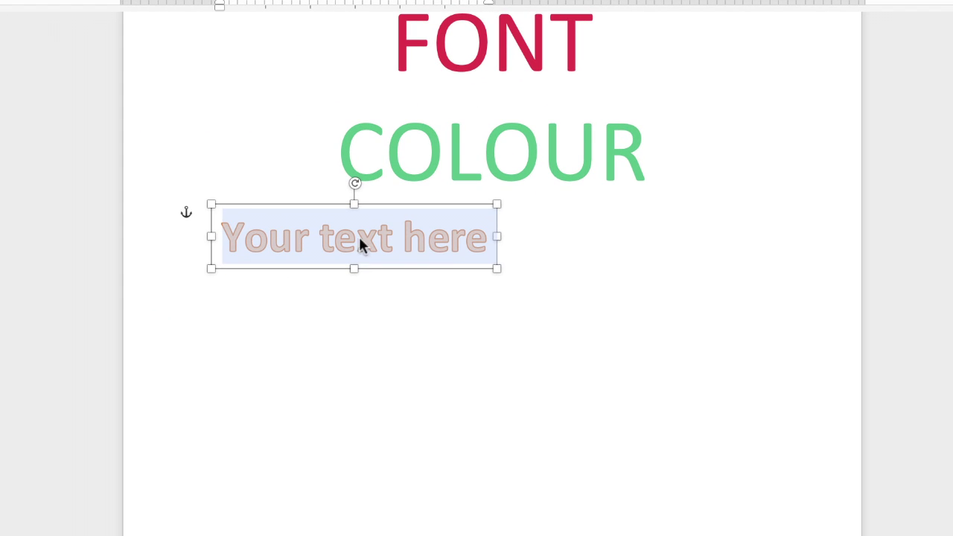
left_click_drag(496, 270, 726, 339)
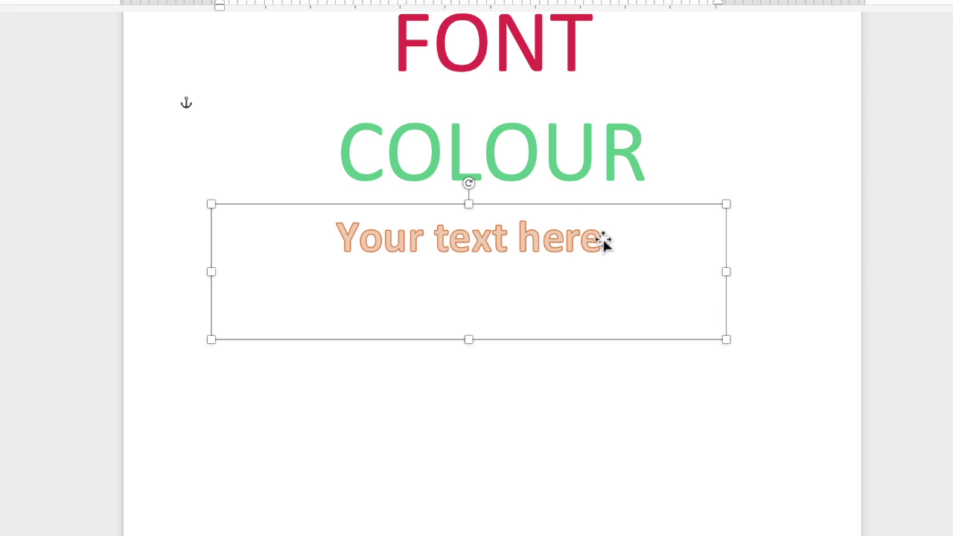
Replace the WordArt placeholder text with FONT and COLOUR on two lines
left_click(600, 240)
key("ctrl+a")
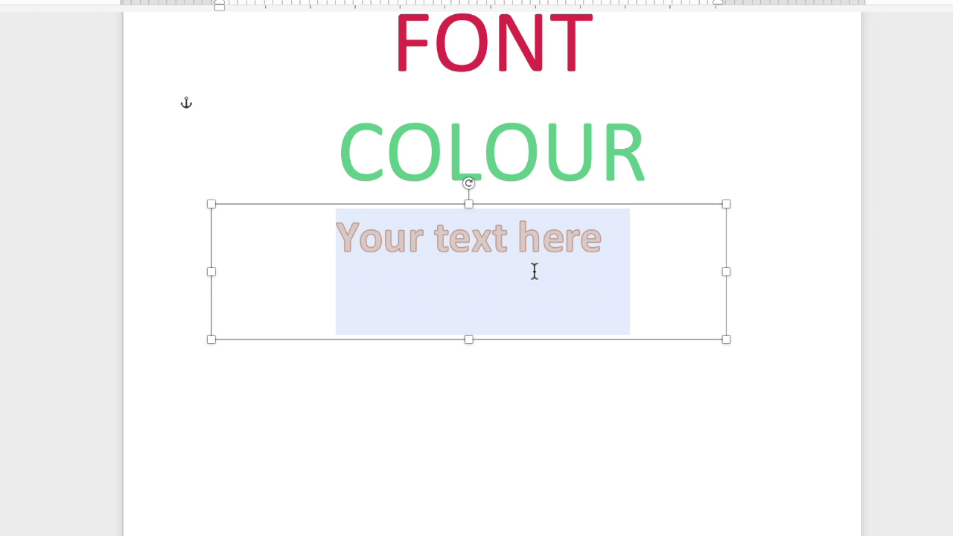
type("FONT ")
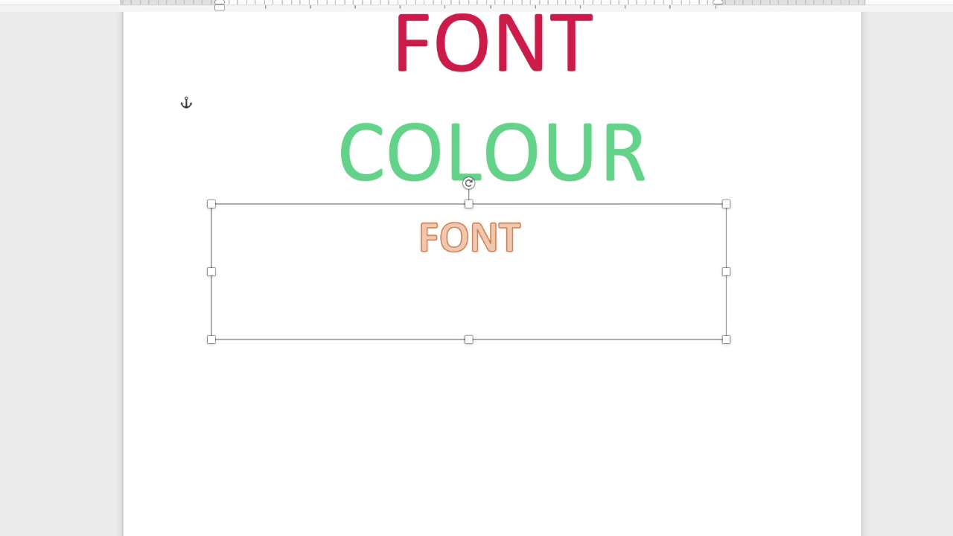
type("COLOUR")
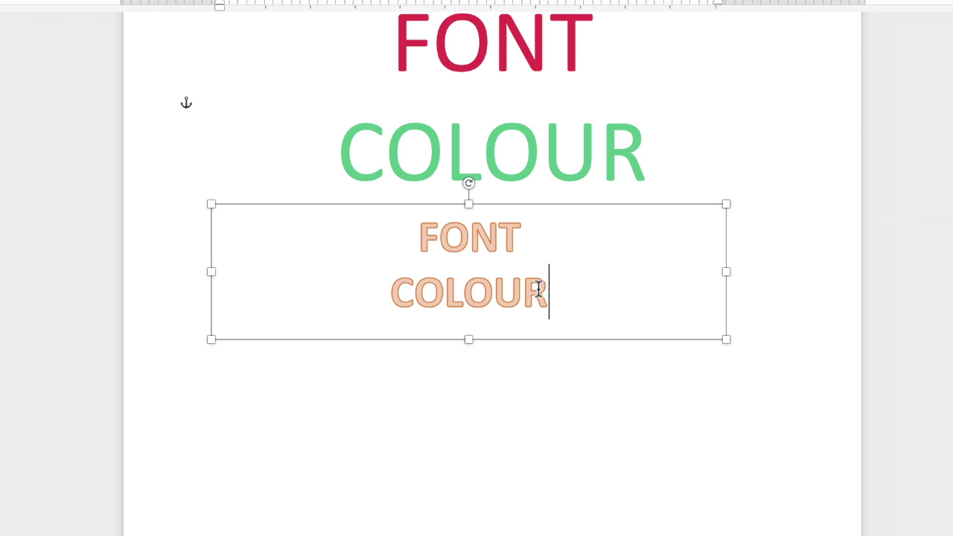
Enlarge both lines of WordArt text by three font size increments and extend the box to about 7.2 cm high
key("super+a")
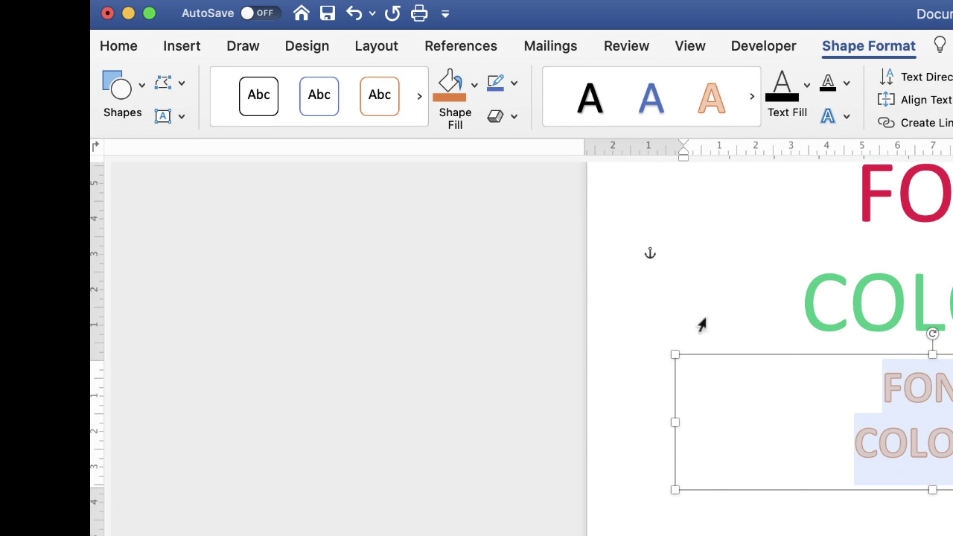
left_click(121, 47)
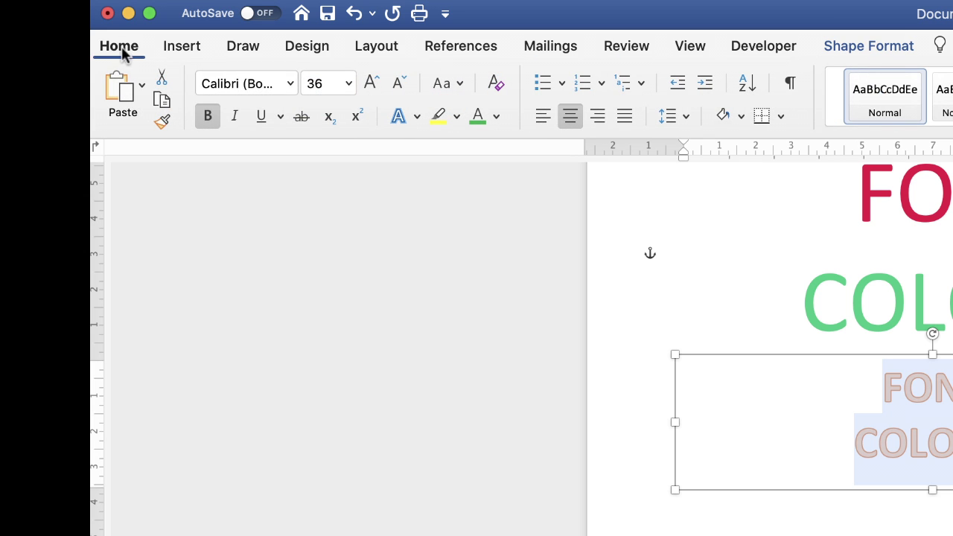
left_click(370, 84)
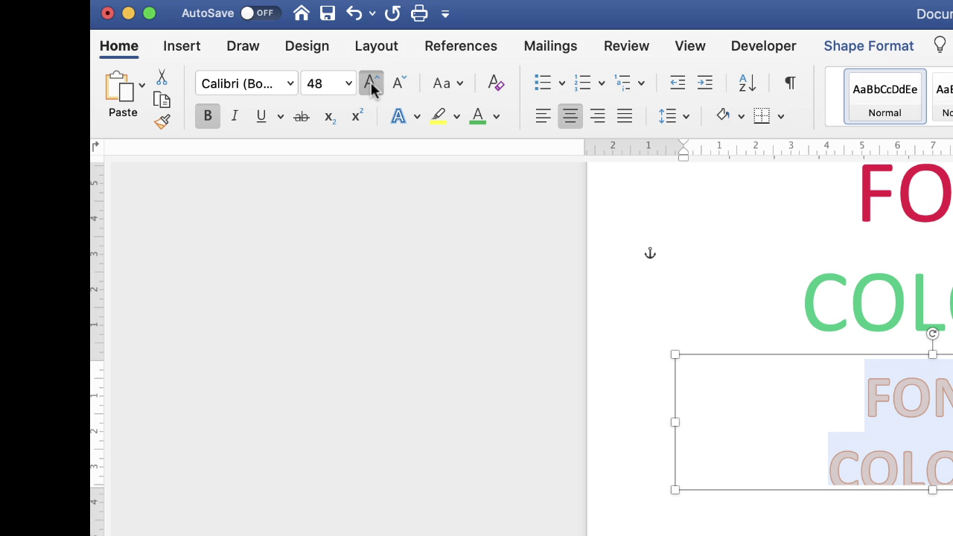
left_click(371, 84)
left_click(371, 84)
left_click_drag(932, 491, 923, 535)
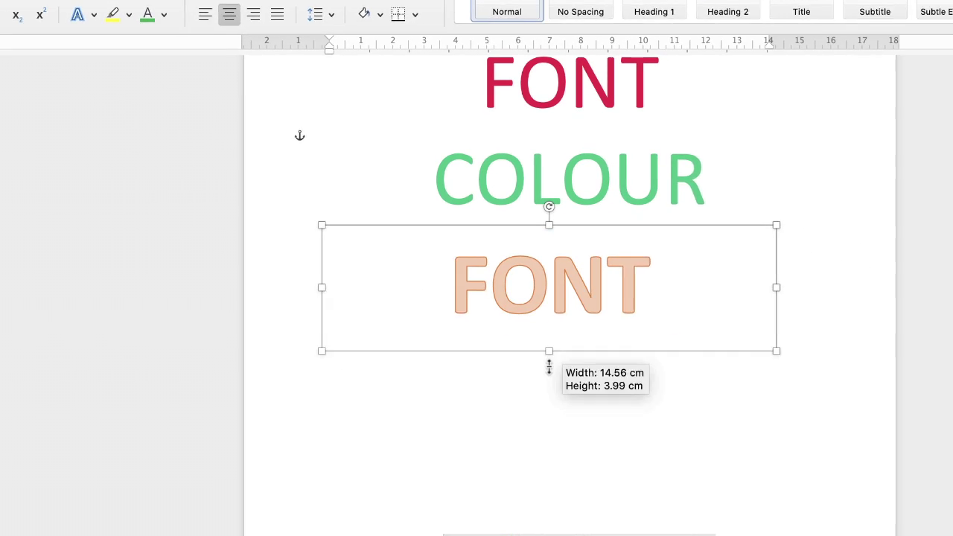
left_click_drag(457, 414, 453, 415)
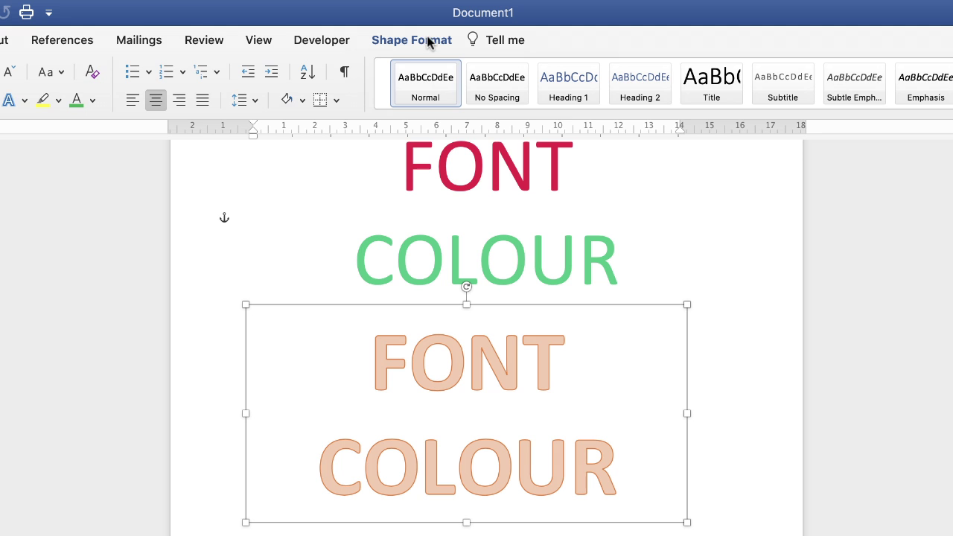
Open the text fill settings of the WordArt and try a gradient fill before returning to solid fill
left_click(430, 42)
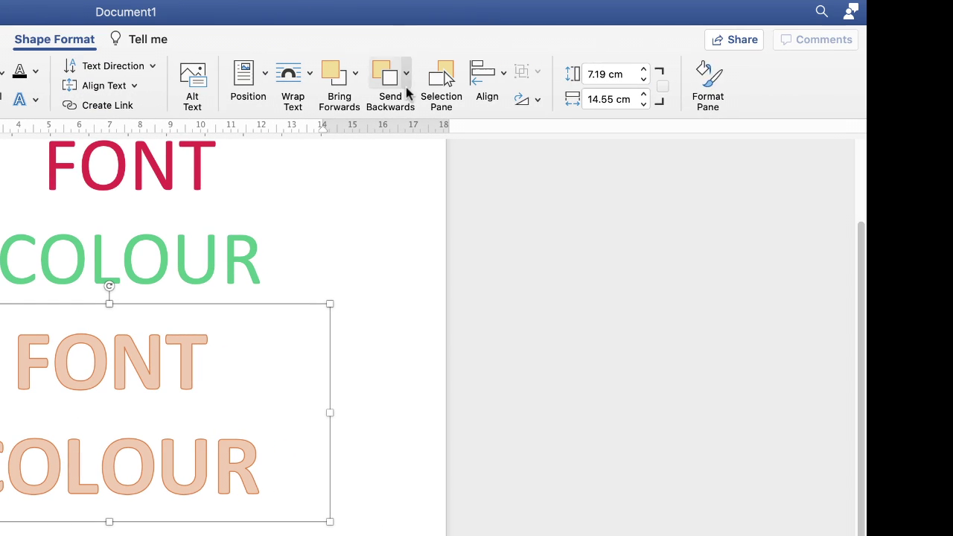
left_click(706, 85)
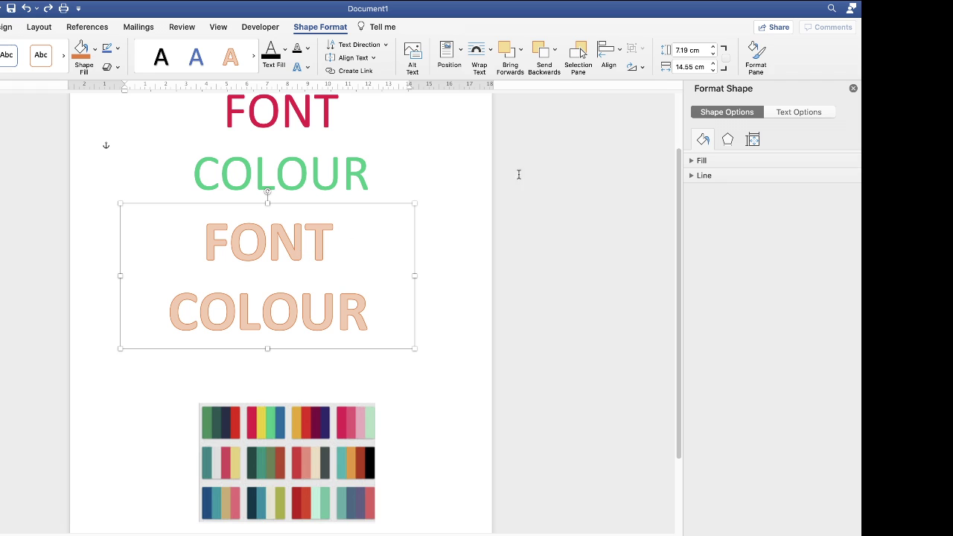
left_click(803, 111)
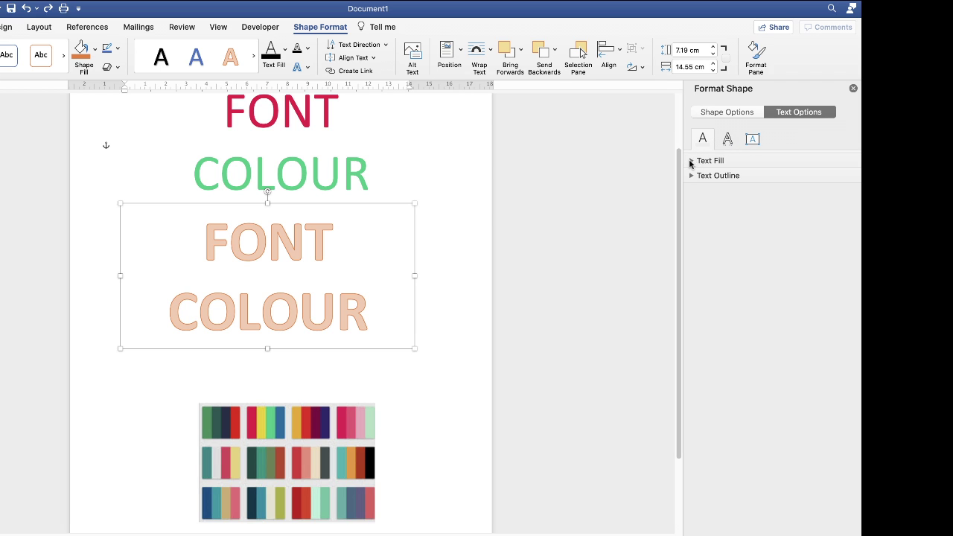
left_click(691, 161)
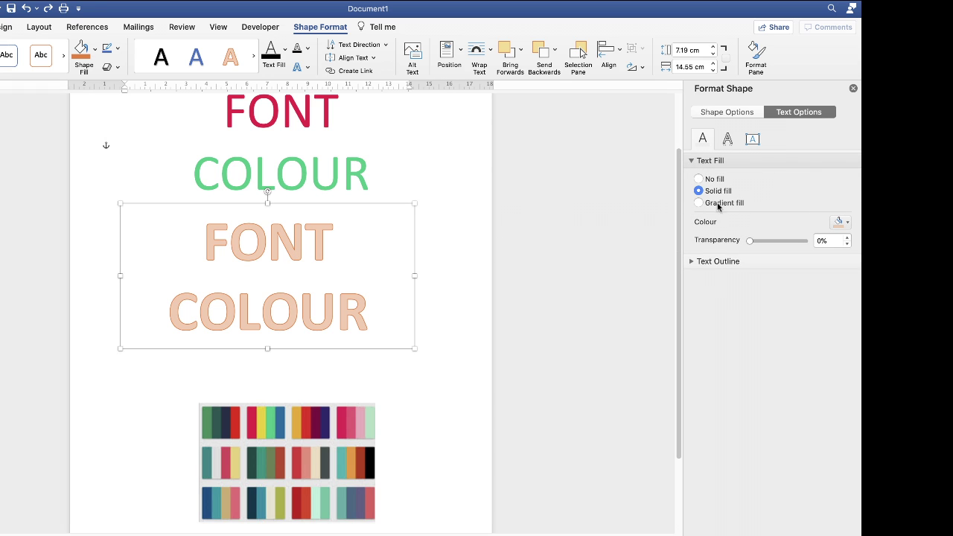
left_click(699, 204)
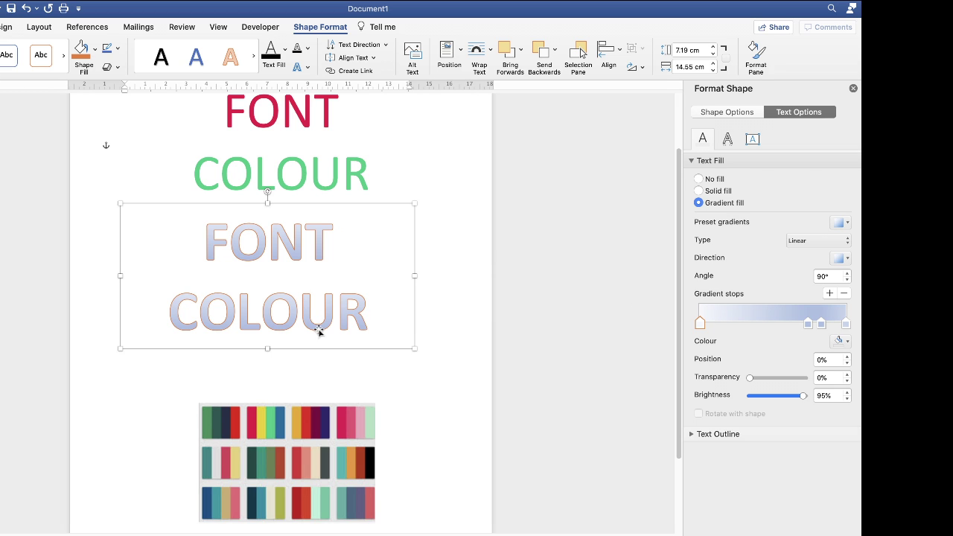
left_click(699, 191)
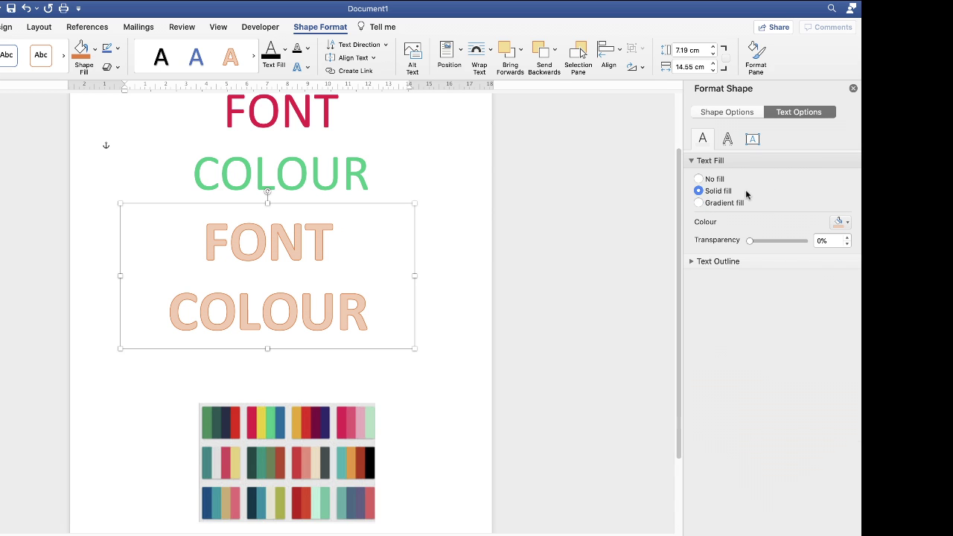
Fill the WordArt text with the pale mint green sampled from the third swatch group in the picture's bottom row
left_click(848, 222)
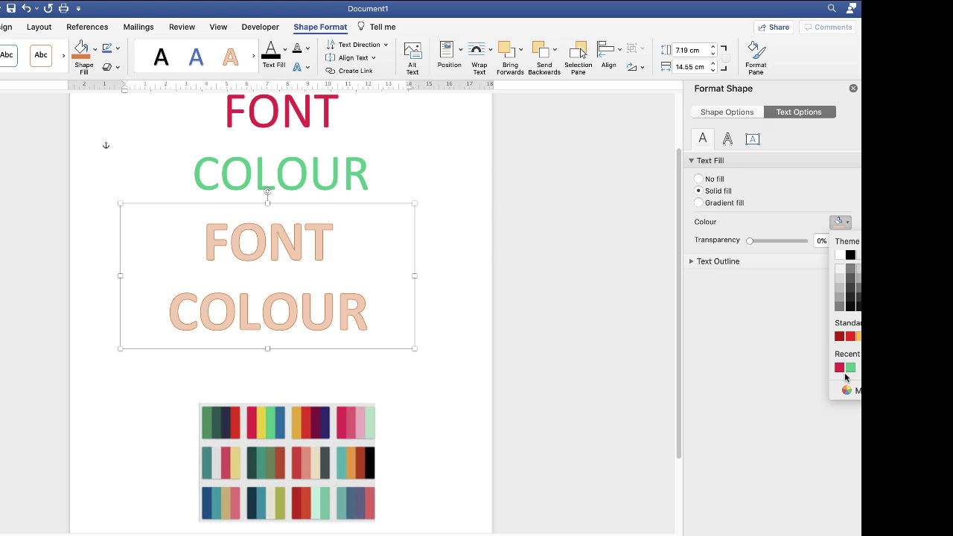
left_click(847, 391)
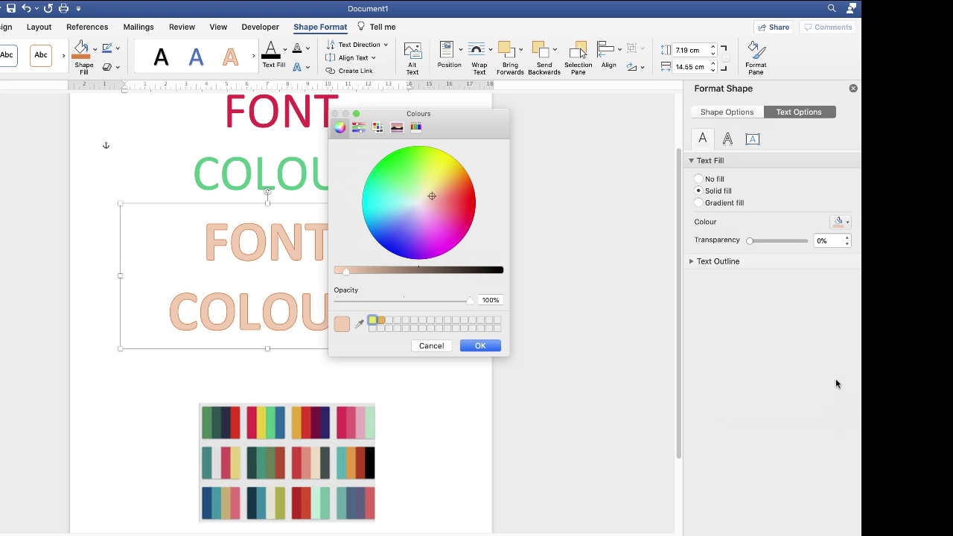
left_click(360, 323)
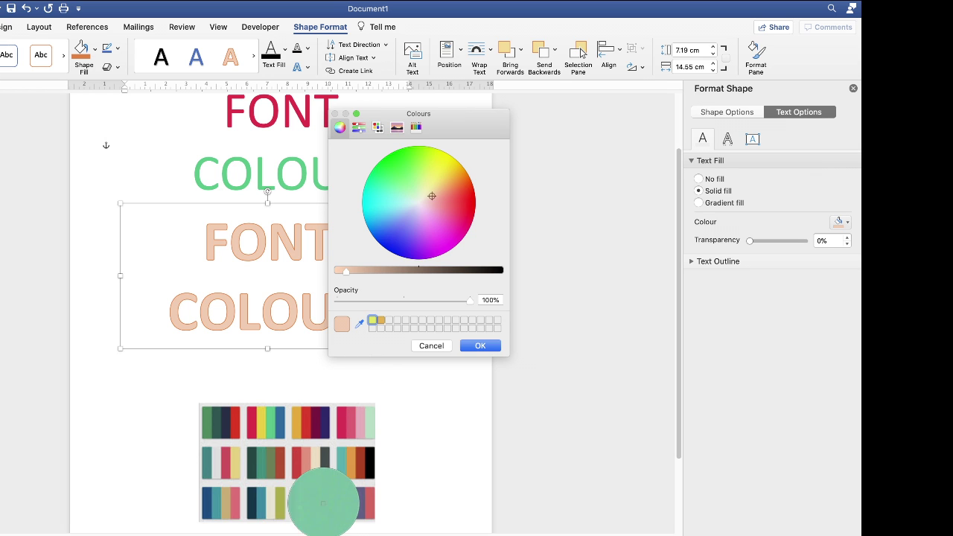
left_click(316, 505)
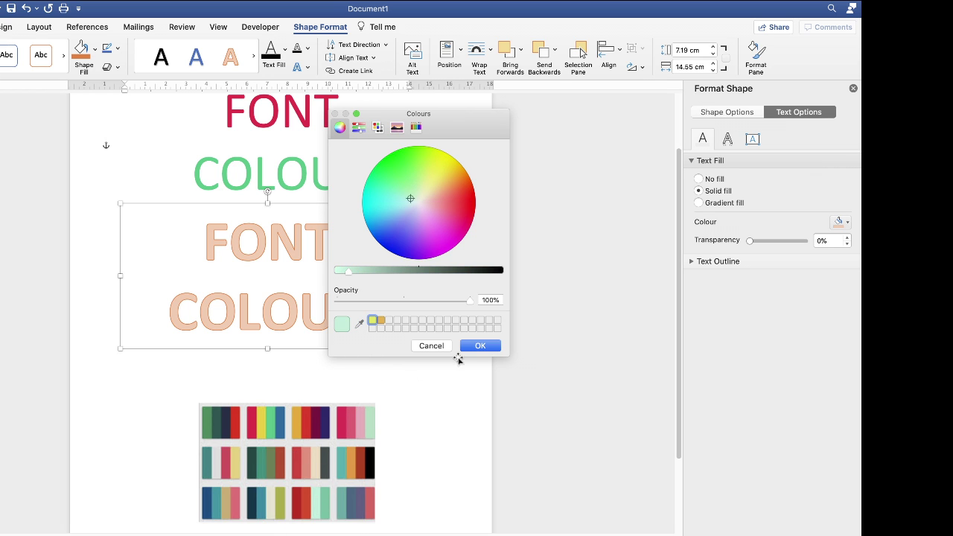
left_click(476, 346)
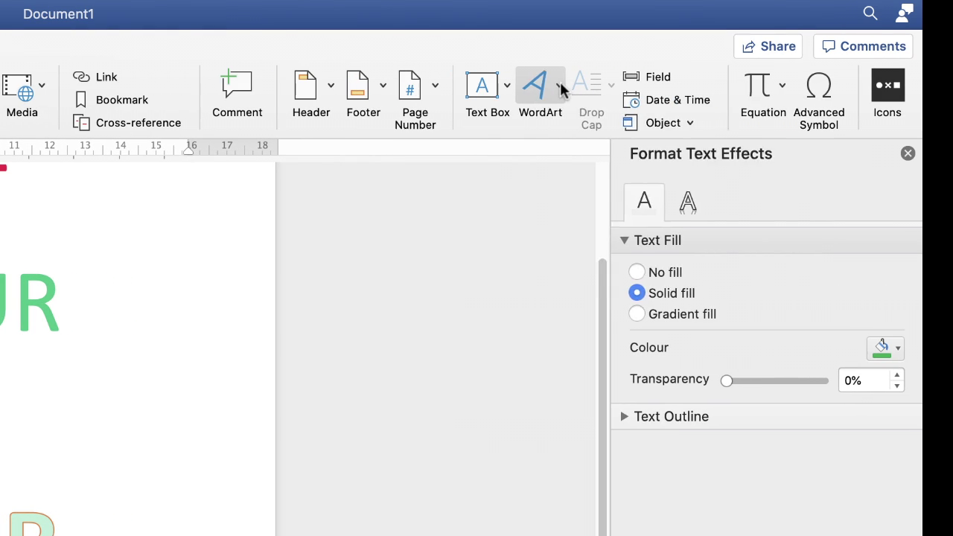
Insert a second WordArt in the same light orange style reading COLOUR, between the first WordArt and the palette picture
left_click(560, 84)
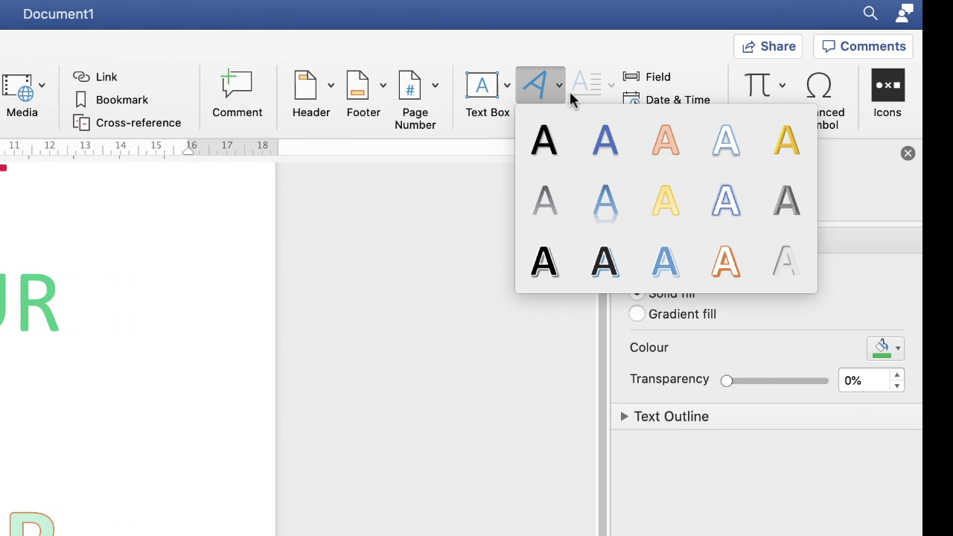
left_click(666, 139)
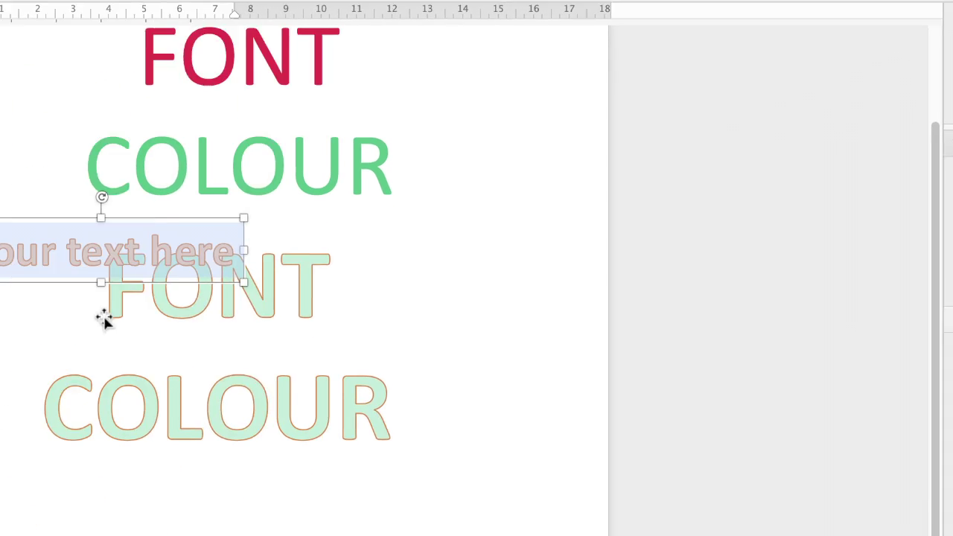
type("COLOUR")
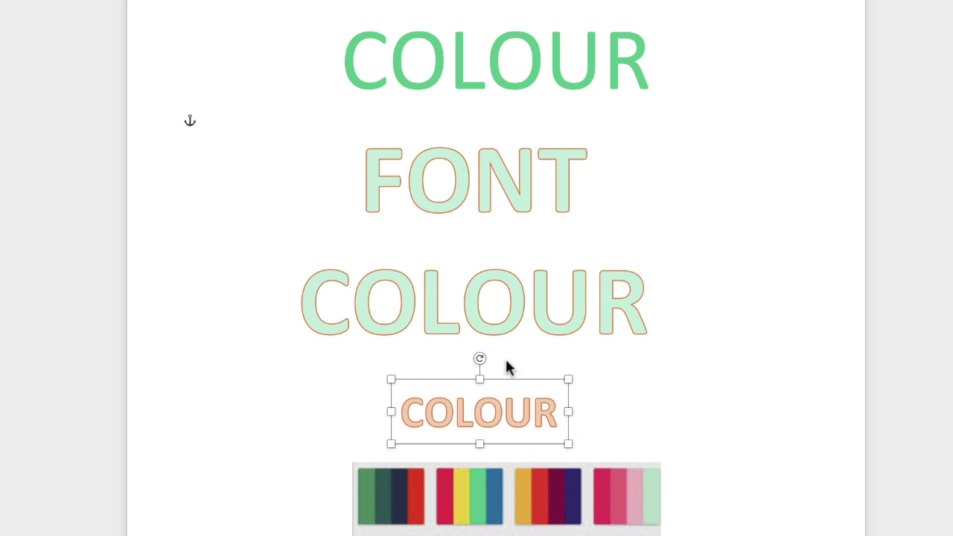
Delete the word COLOUR from the mint green WordArt and shorten its box to fit FONT
left_click(515, 317)
left_click_drag(641, 310, 313, 321)
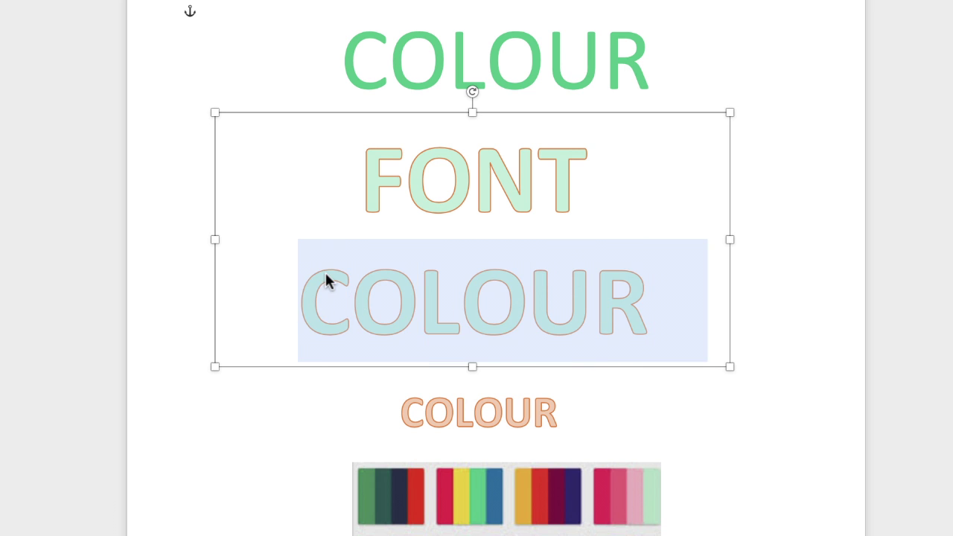
key("BackSpace")
left_click_drag(472, 366, 473, 243)
Move the orange COLOUR WordArt directly under the mint green FONT, enlarge its box and shift it towards the page centre
left_click(469, 408)
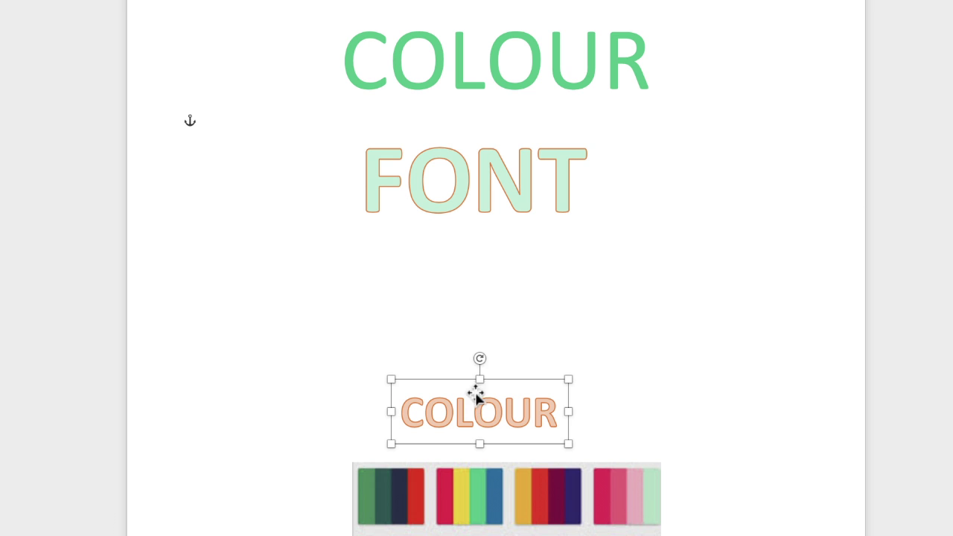
left_click_drag(478, 408, 457, 284)
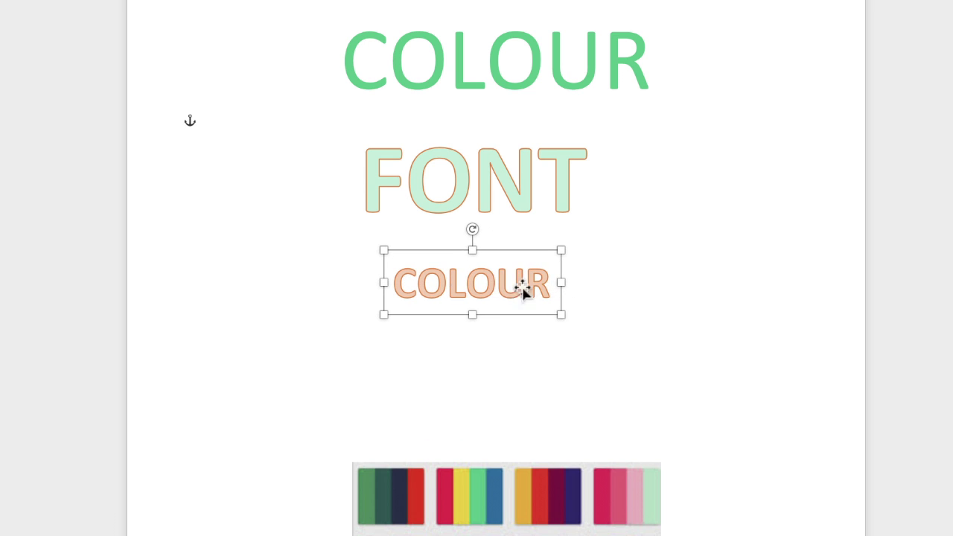
left_click_drag(559, 315, 710, 413)
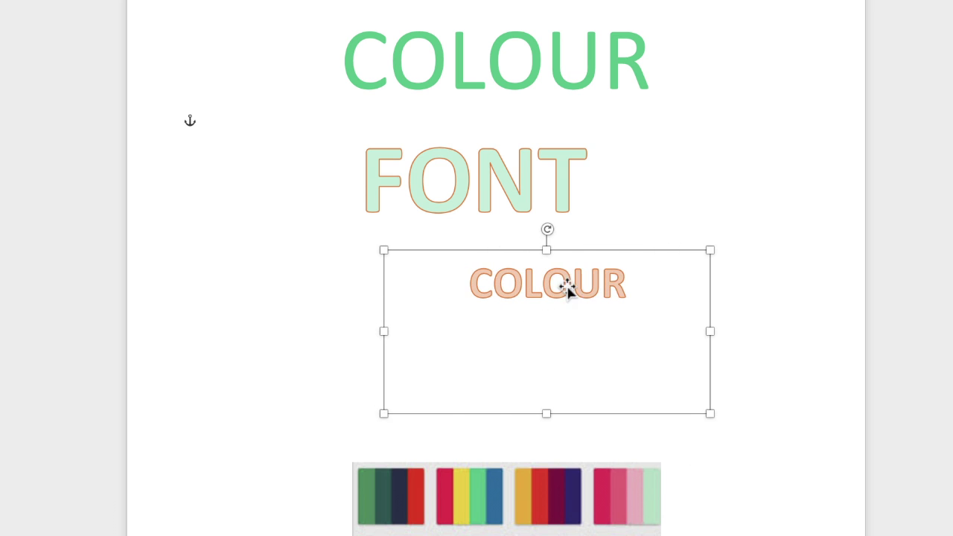
left_click_drag(568, 290, 541, 287)
Increase the font size of the orange COLOUR WordArt text to 80
triple_click(512, 329)
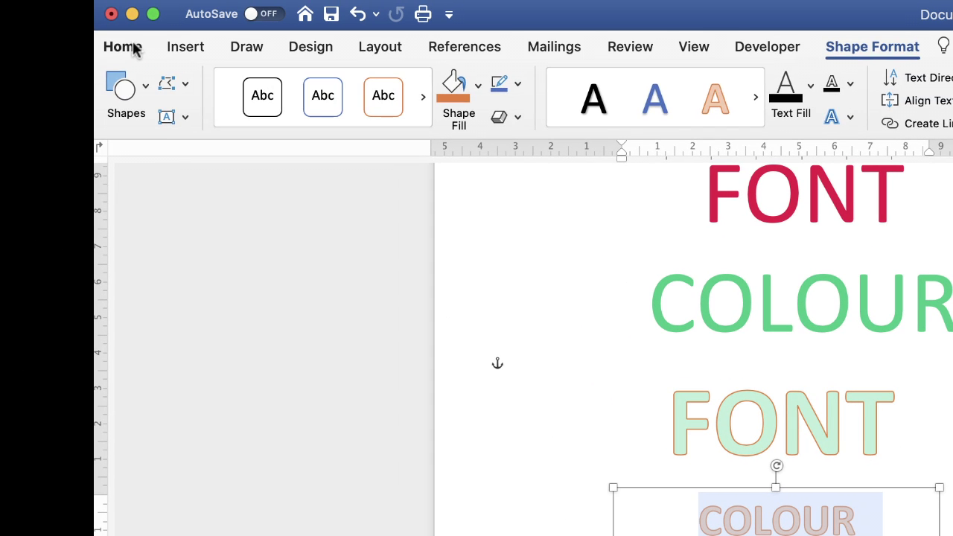
left_click(123, 47)
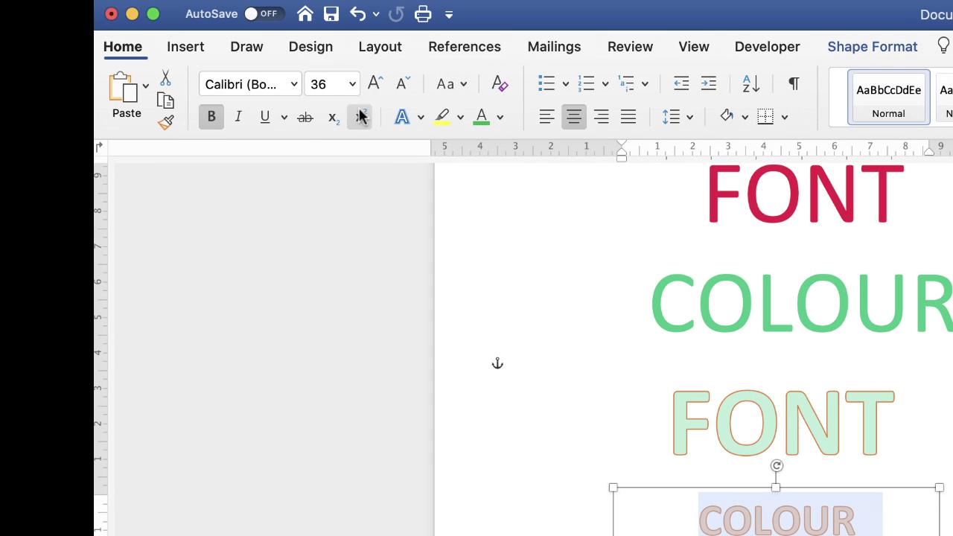
left_click(374, 83)
left_click(375, 83)
left_click(374, 84)
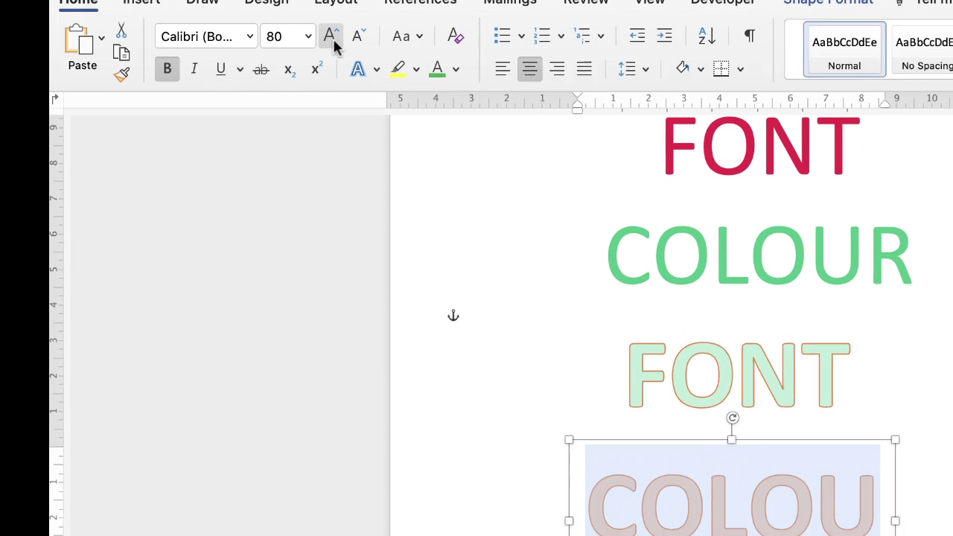
left_click(515, 326)
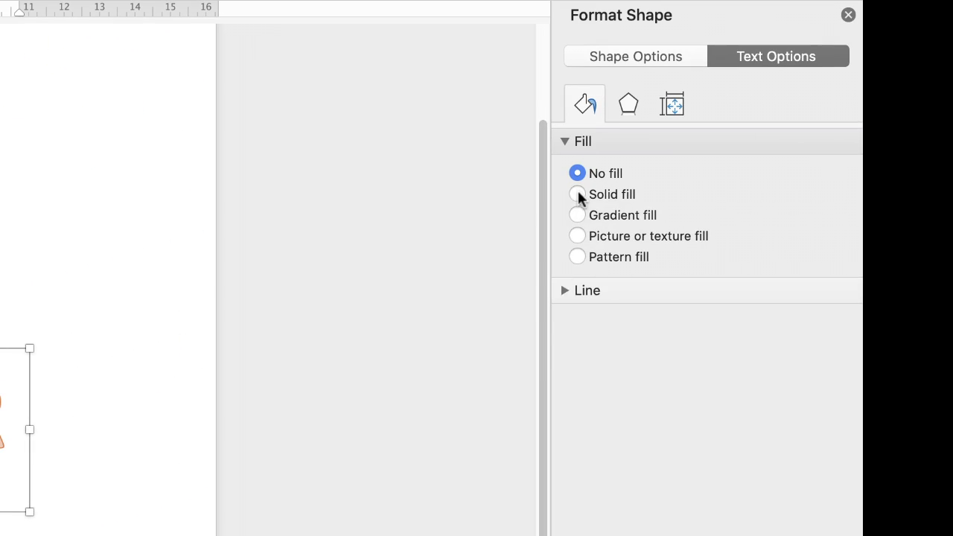
left_click(579, 194)
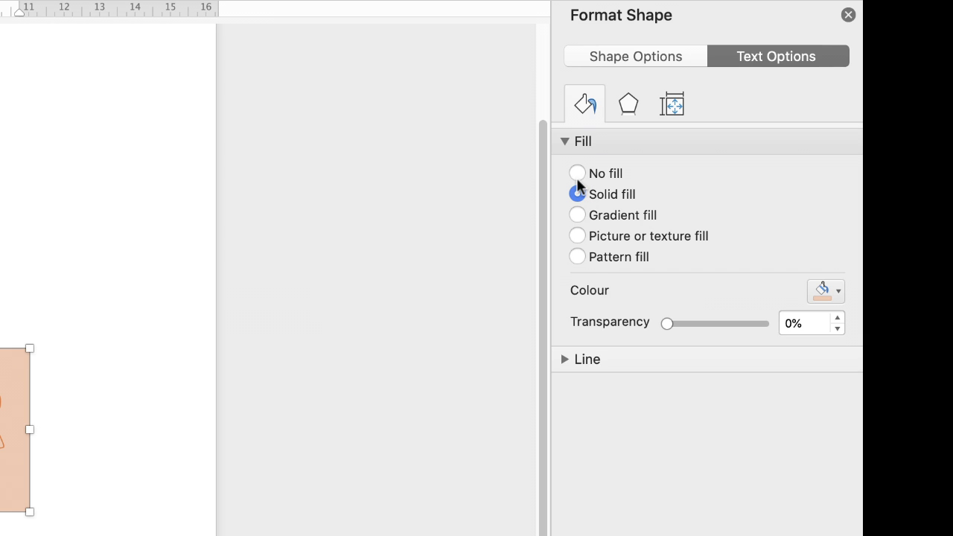
left_click(577, 171)
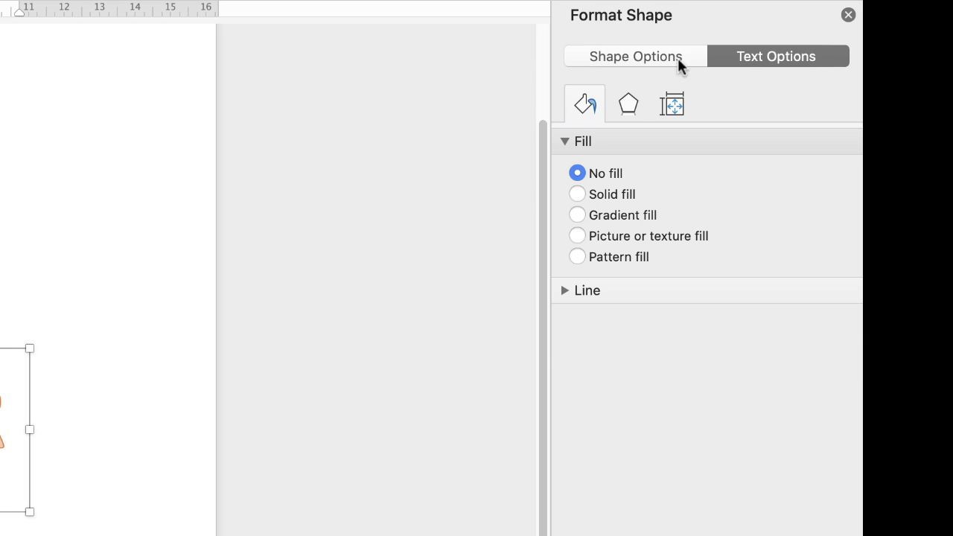
left_click(564, 143)
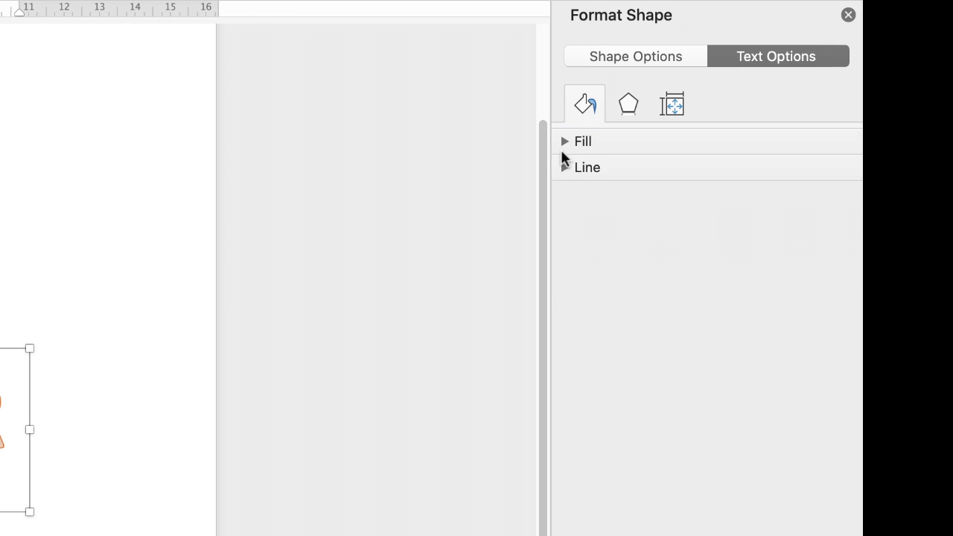
Change the solid text fill of the orange COLOUR WordArt to the recently used crimson
left_click(32, 362)
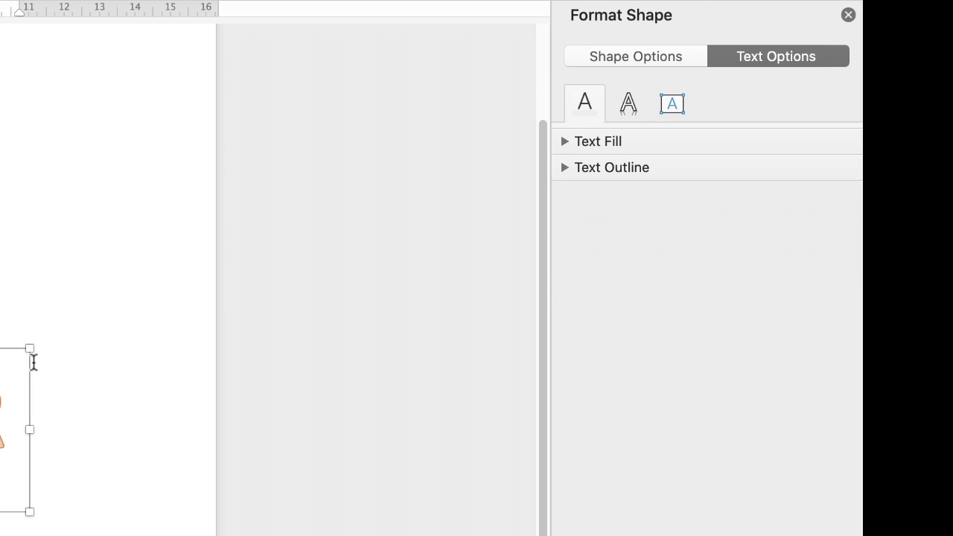
left_click(564, 143)
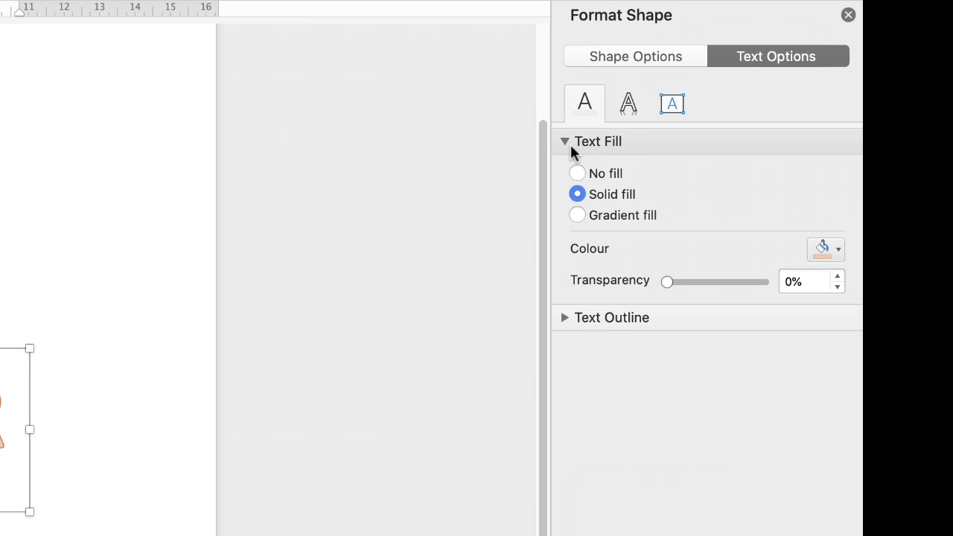
left_click(839, 251)
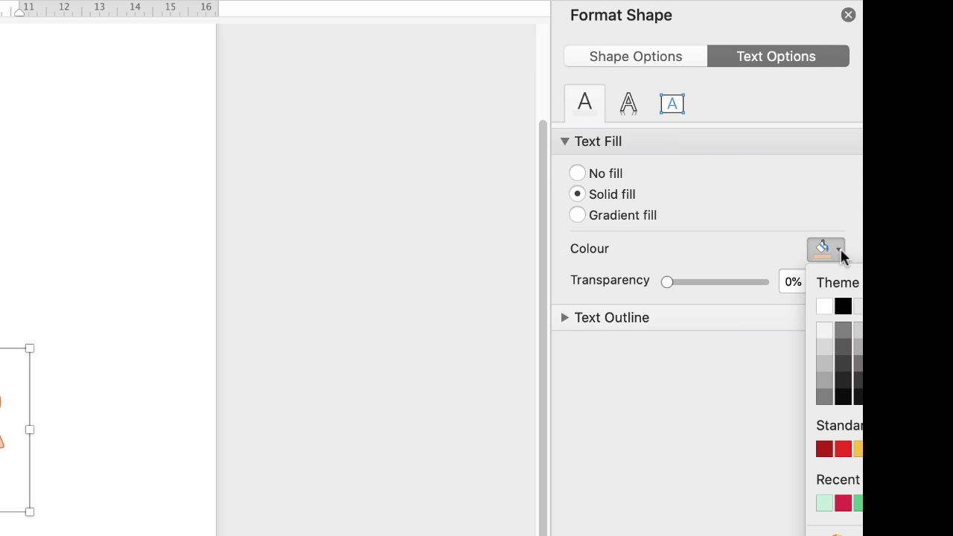
left_click(843, 504)
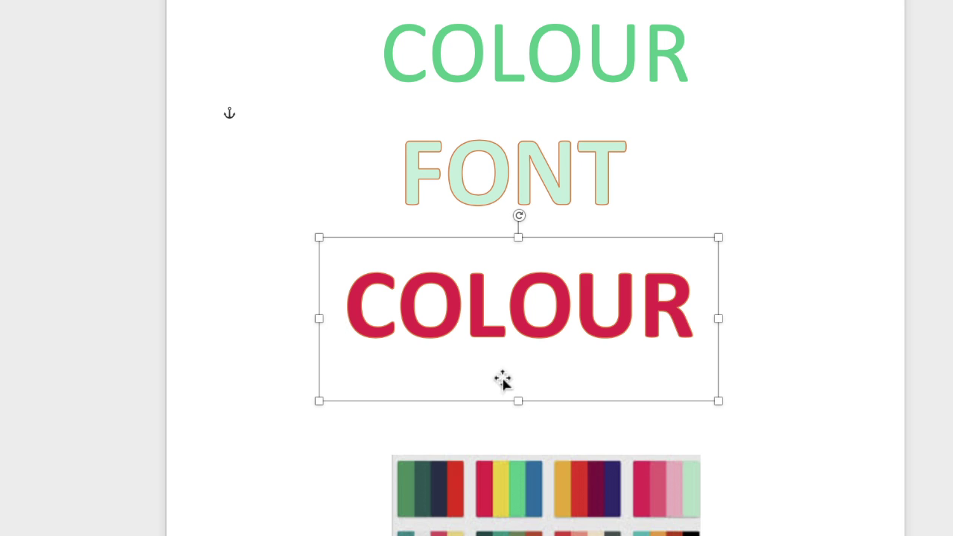
Select the FONT WordArt together with the crimson COLOUR WordArt and align them on a common vertical centre line
left_click(546, 170)
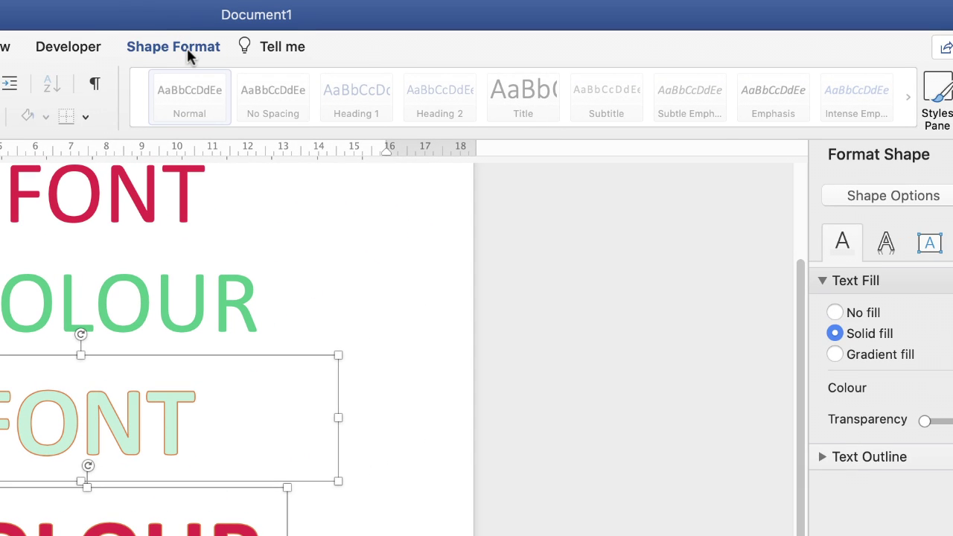
left_click(187, 48)
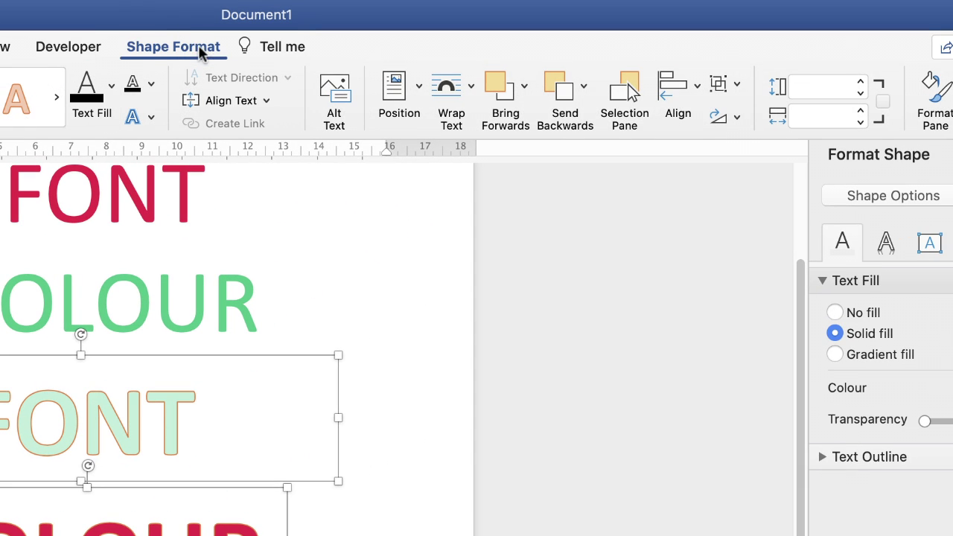
left_click(700, 86)
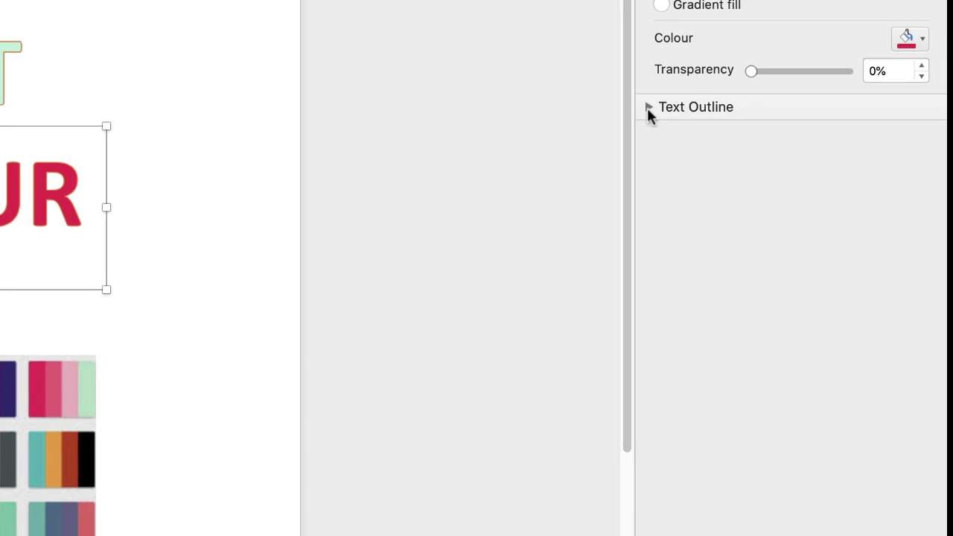
Change the text outline of the crimson COLOUR WordArt to the recently used green
left_click(650, 107)
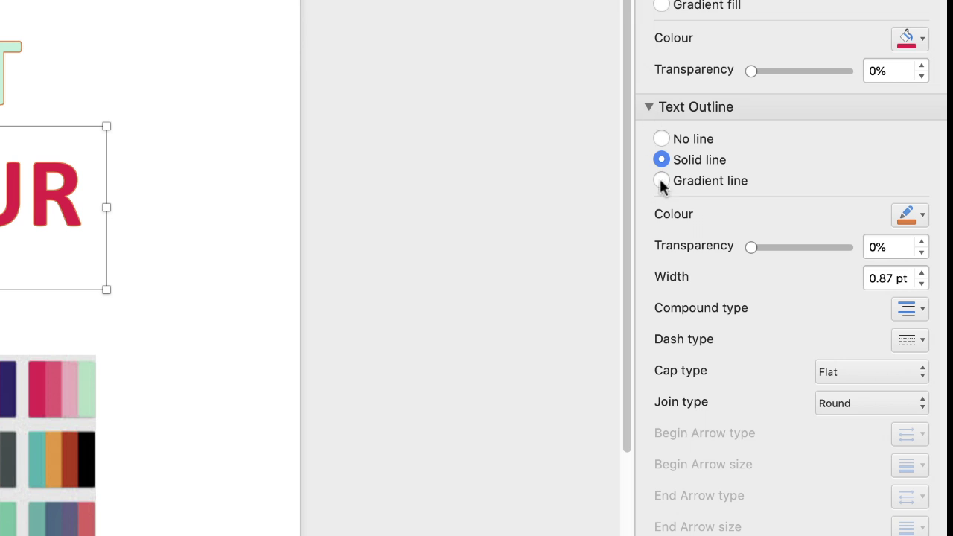
left_click(923, 215)
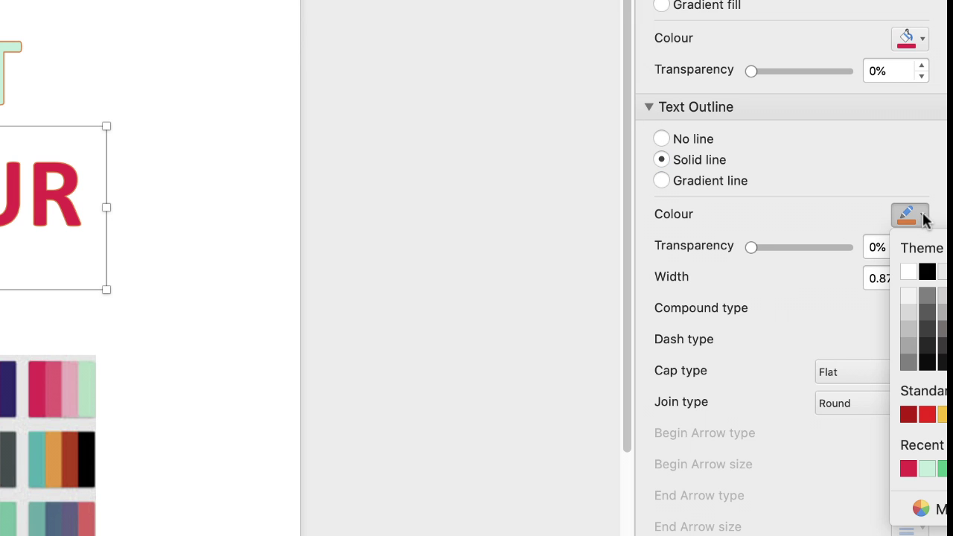
left_click(943, 470)
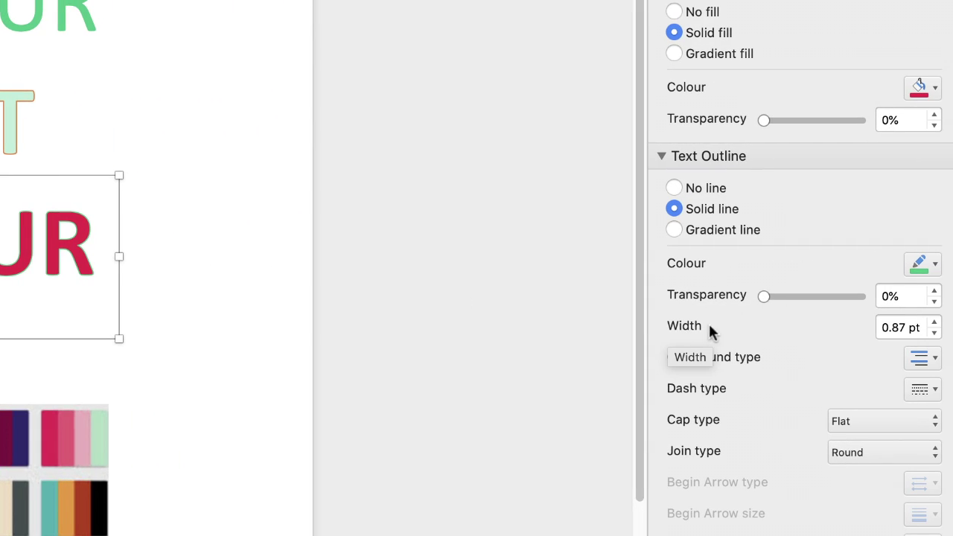
Increase the text outline width of the crimson COLOUR WordArt to 2.75 pt
left_click(933, 323)
left_click(934, 323)
left_click(932, 303)
left_click(933, 303)
left_click(932, 303)
left_click(933, 303)
left_click(932, 303)
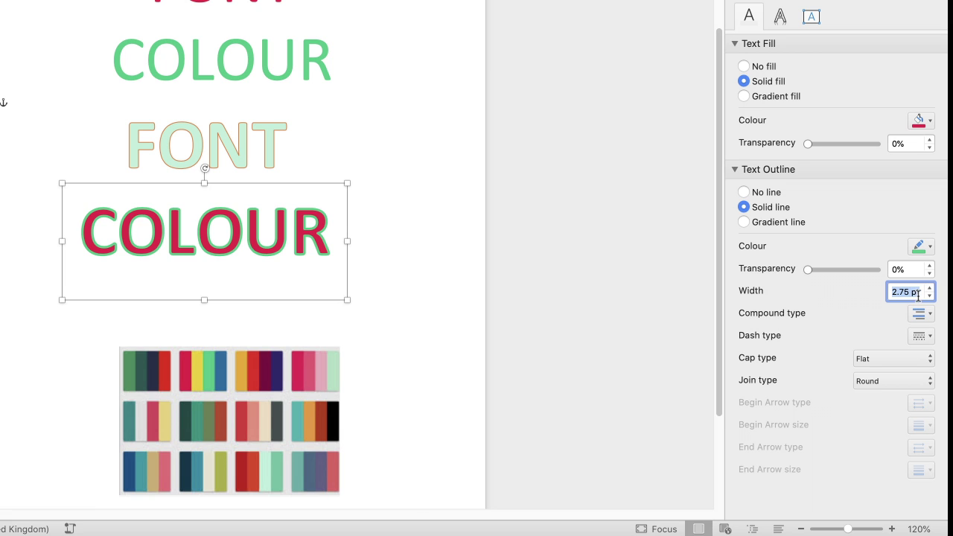
left_click_drag(809, 272, 788, 283)
Change the text outline of the mint green FONT WordArt to the recently used crimson
left_click(200, 148)
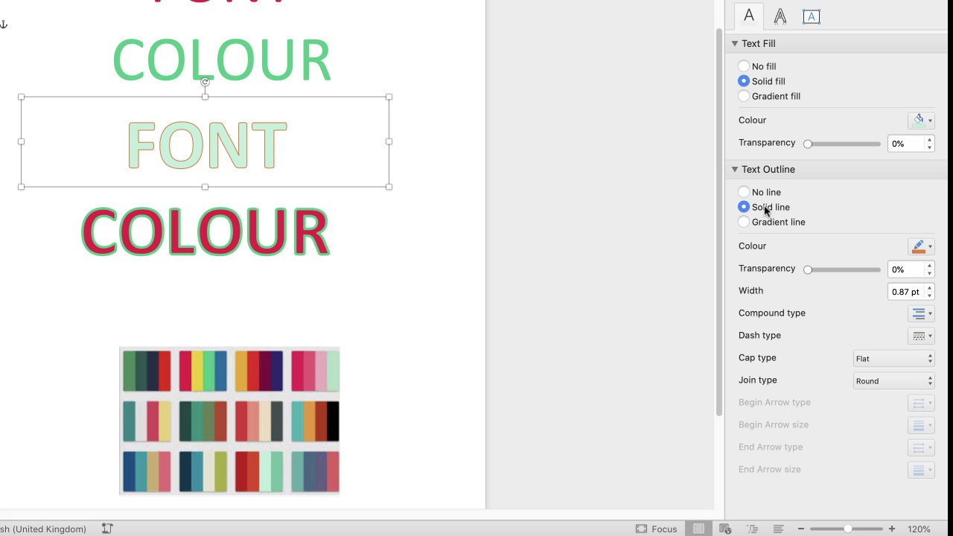
left_click(928, 247)
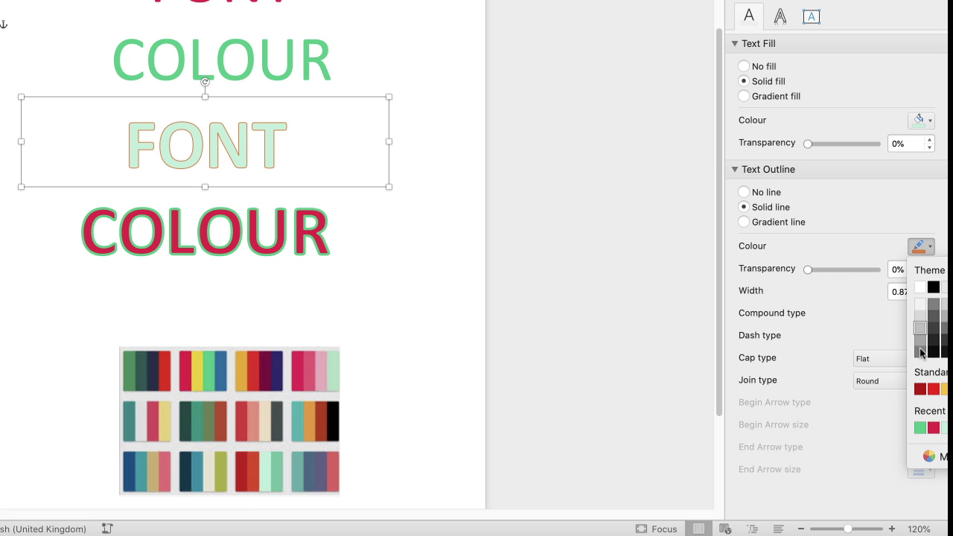
left_click(933, 427)
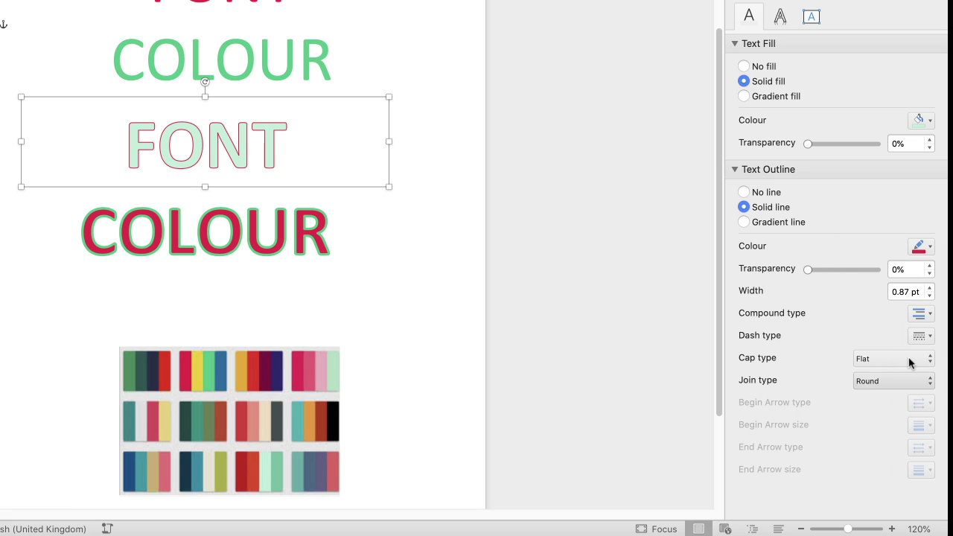
Increase the text outline width of the FONT WordArt to 3 pt
left_click(929, 287)
left_click(929, 287)
left_click(929, 287)
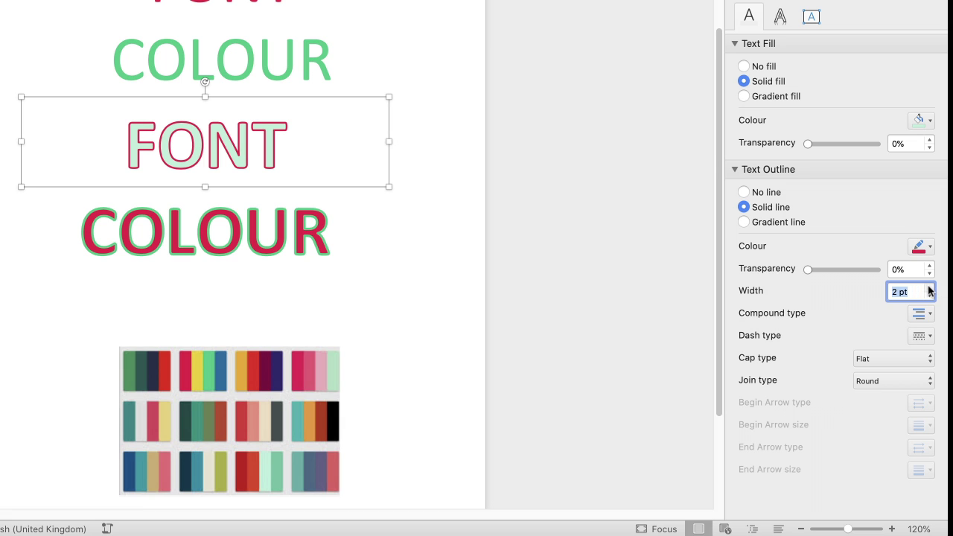
left_click(929, 287)
left_click(929, 287)
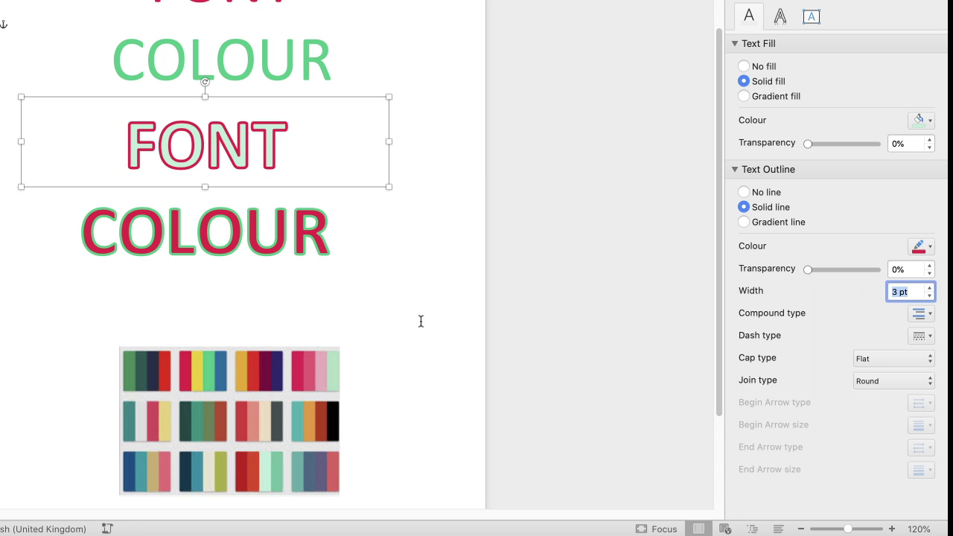
Group the FONT and crimson COLOUR WordArts into one object and deselect it
left_click(330, 300)
left_click(296, 186, "shift")
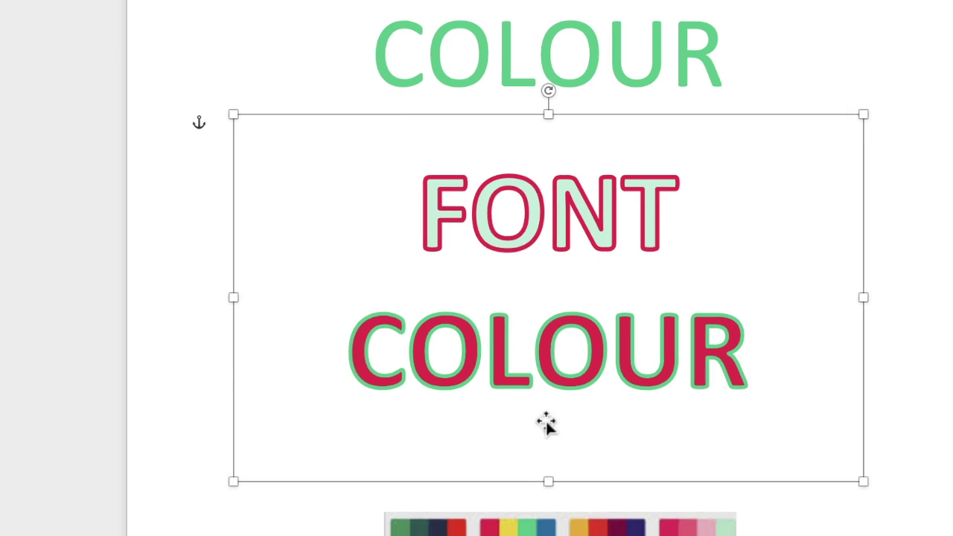
left_click(736, 486)
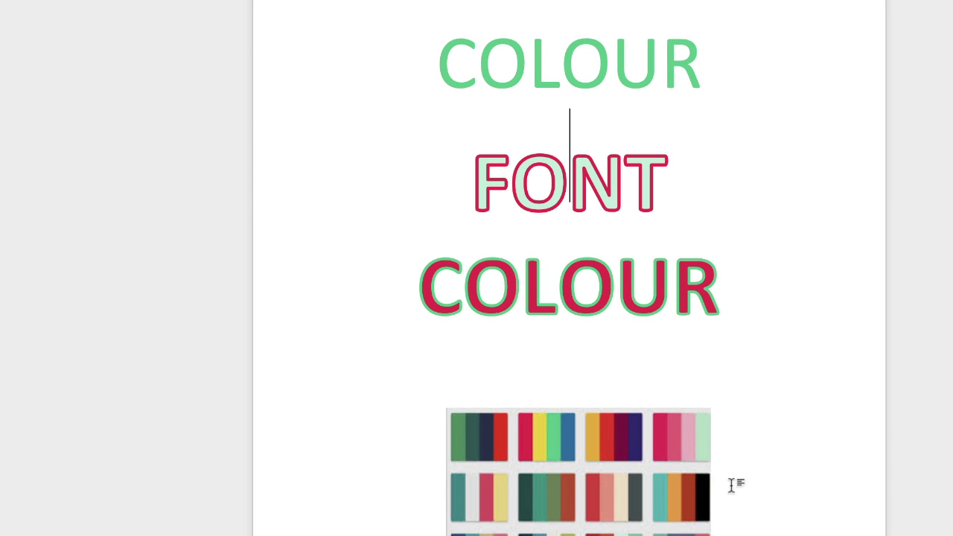